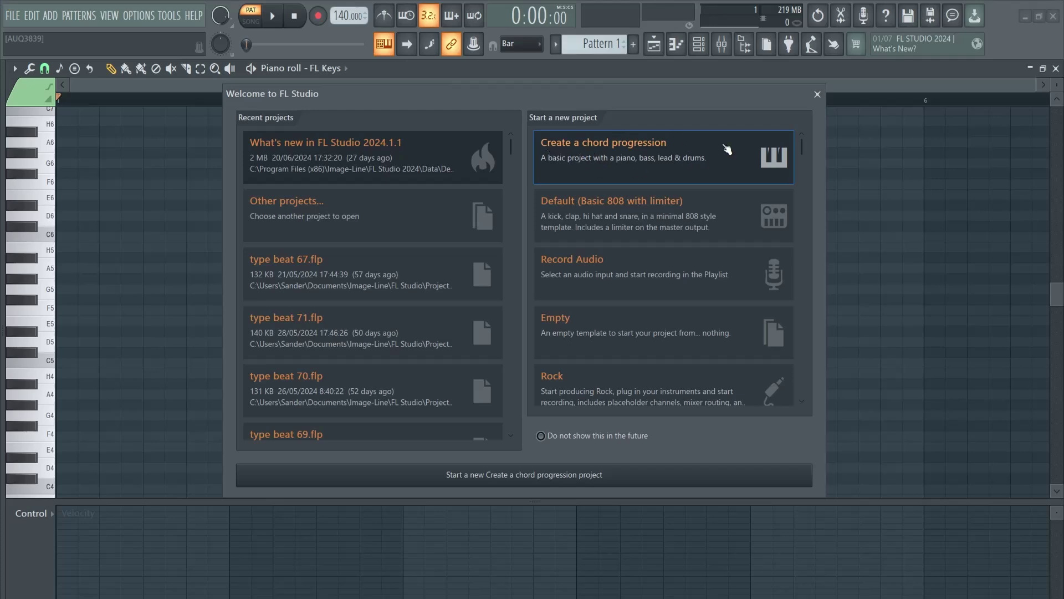
Close the Welcome screen, glance at the VIEW menu, and bring up the piano roll's Tools menu.
click(817, 94)
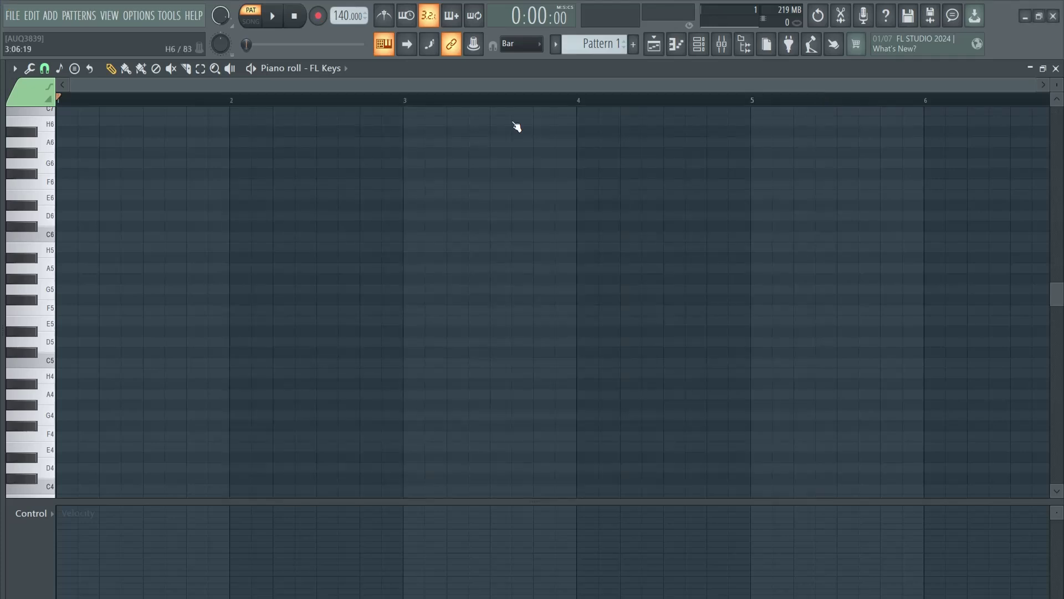
click(109, 17)
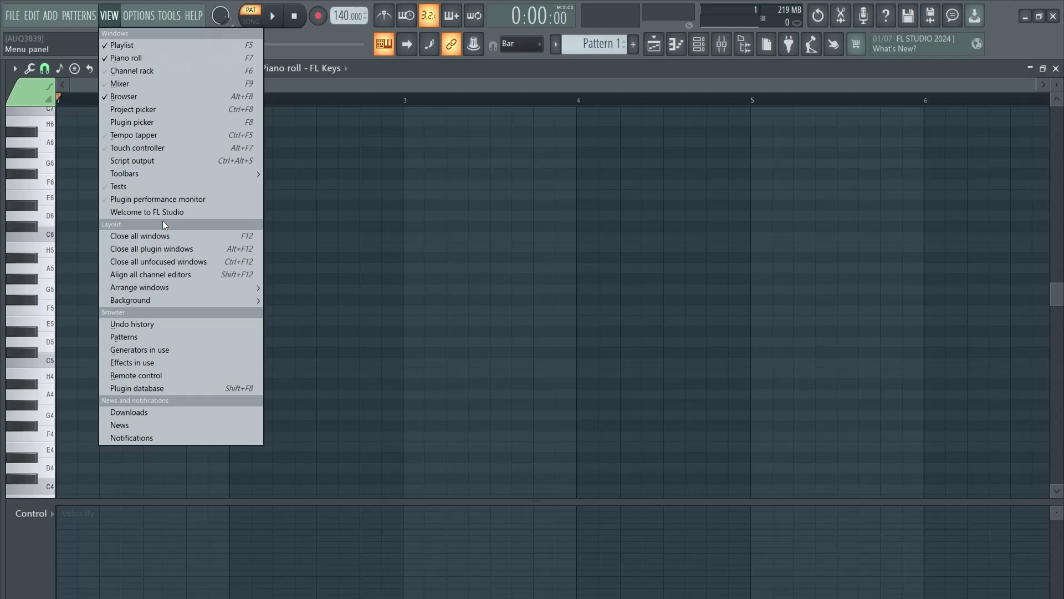
click(267, 112)
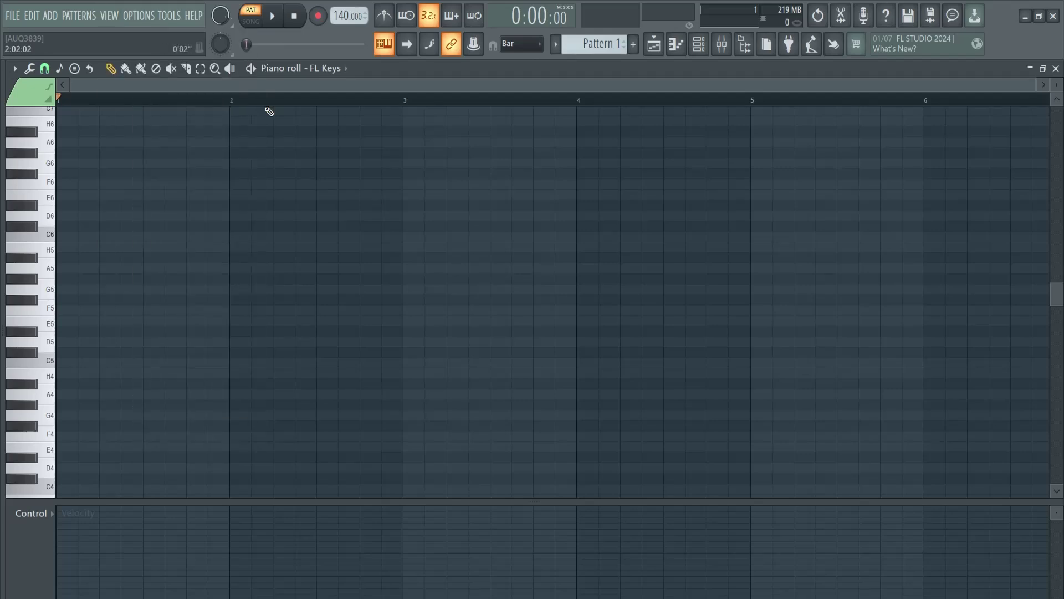
click(30, 70)
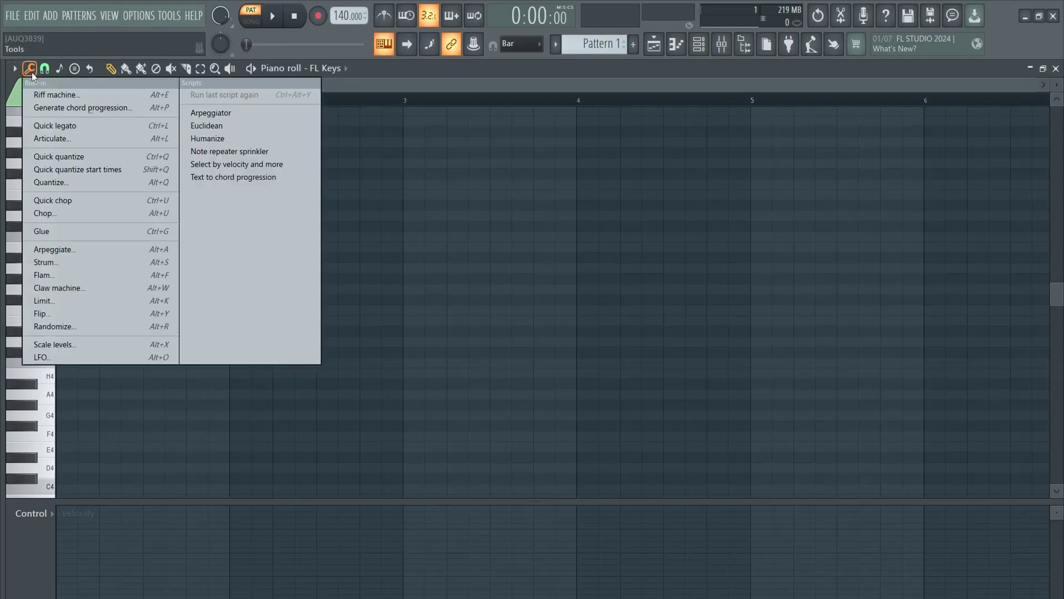
Launch Generate chord progression and set the Conventional/Adventurous slider just below the midpoint.
click(123, 111)
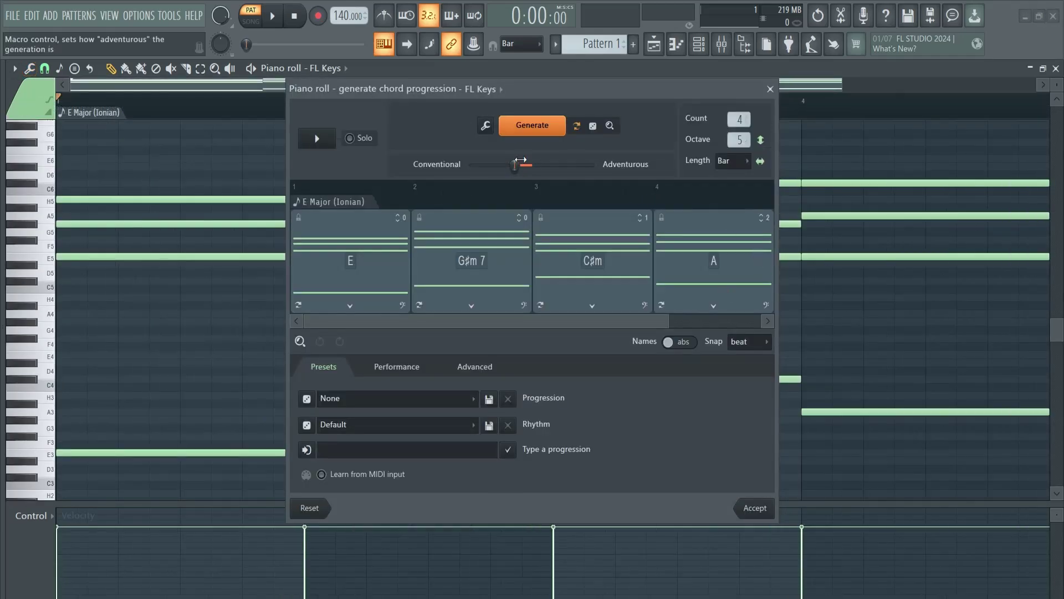
drag(516, 166, 434, 158)
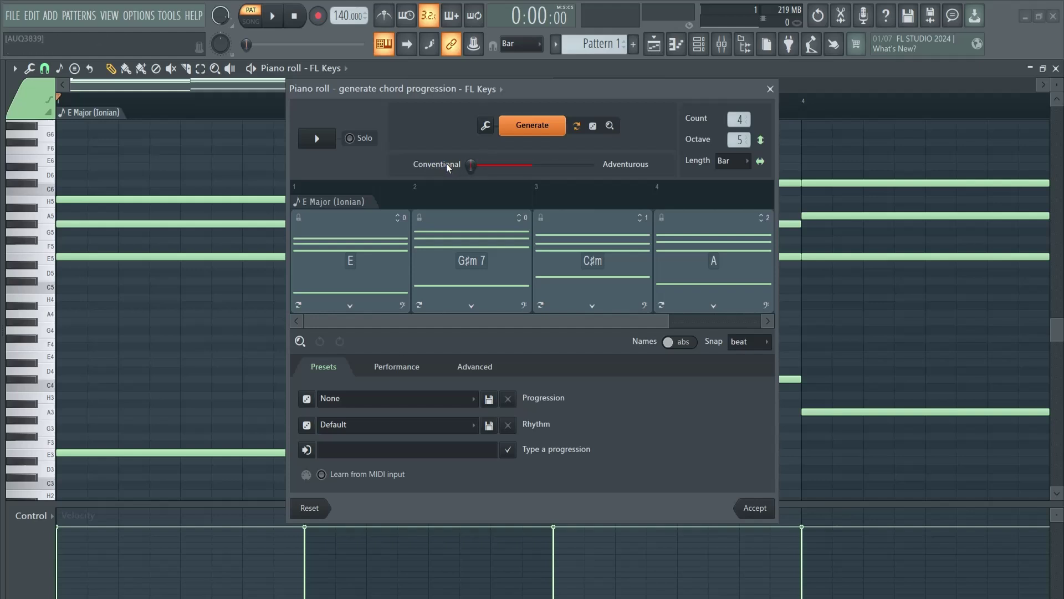
drag(470, 166, 413, 169)
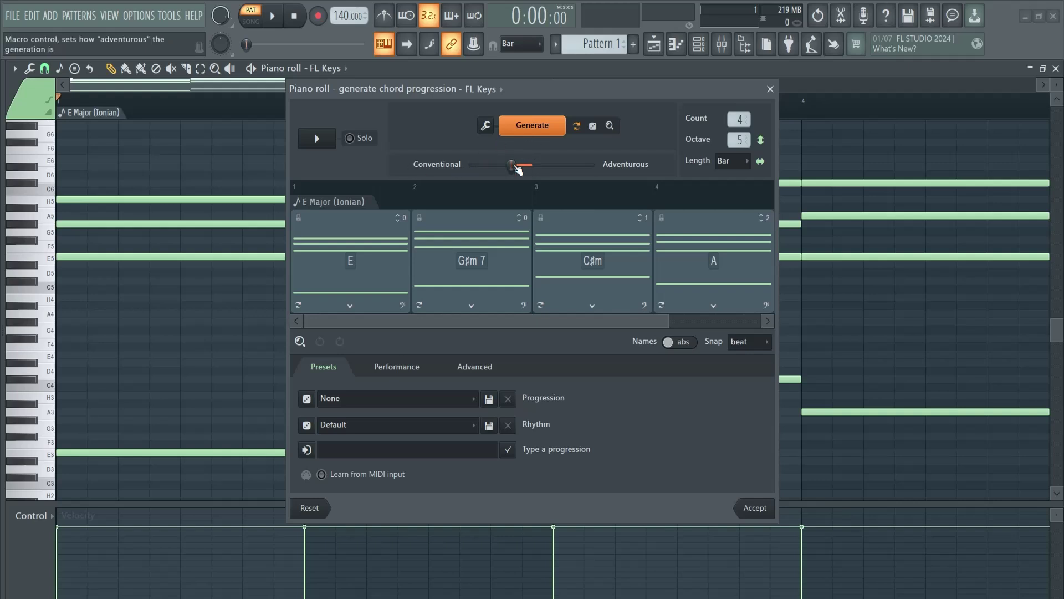
drag(505, 170, 515, 170)
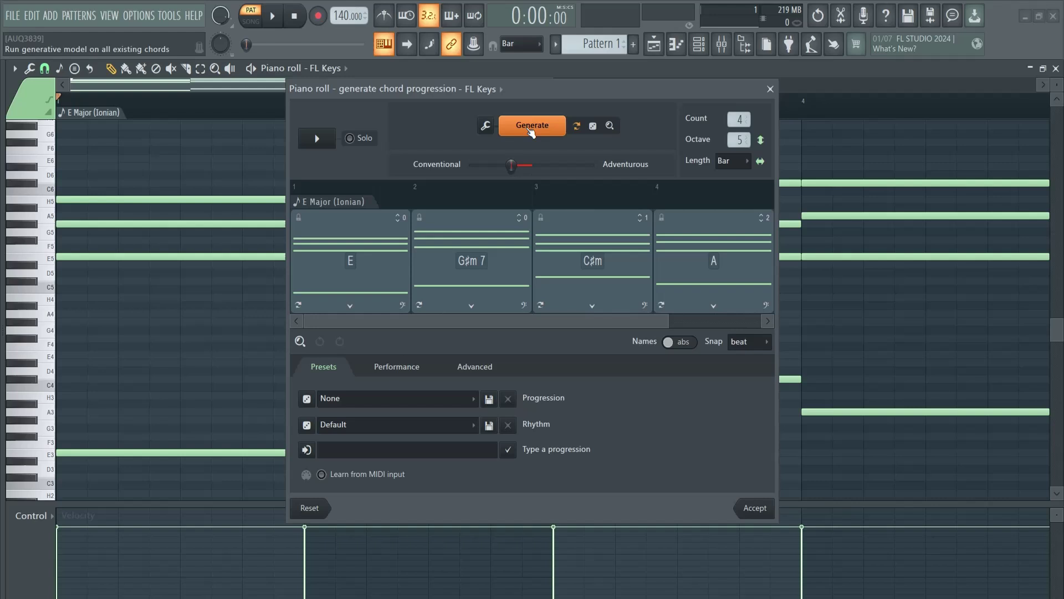
Randomize the scale, set root note C#, then generate and preview C#m, B, A, F#sus4.
click(315, 201)
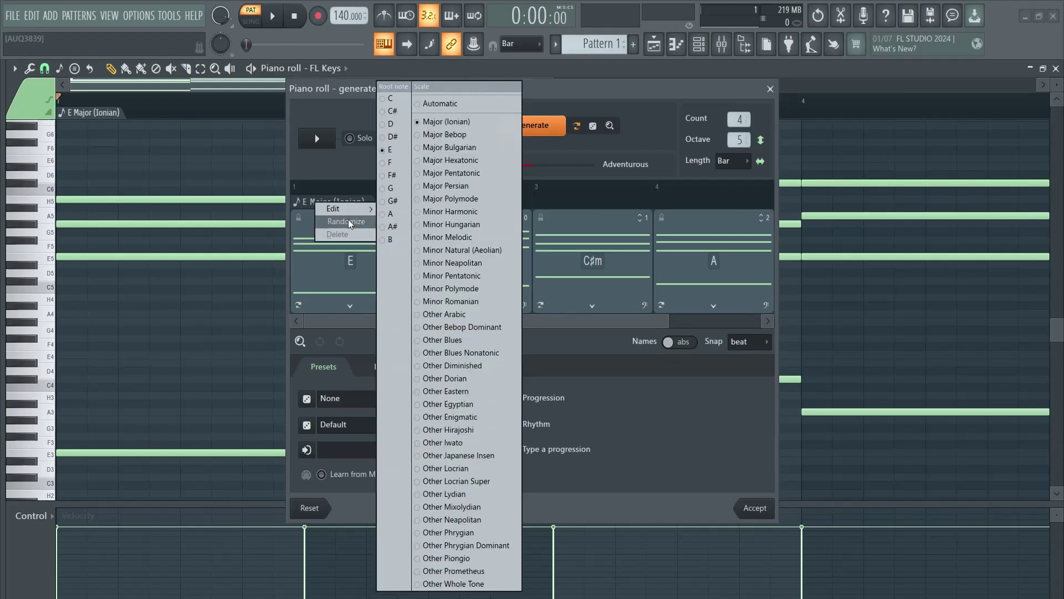
click(348, 220)
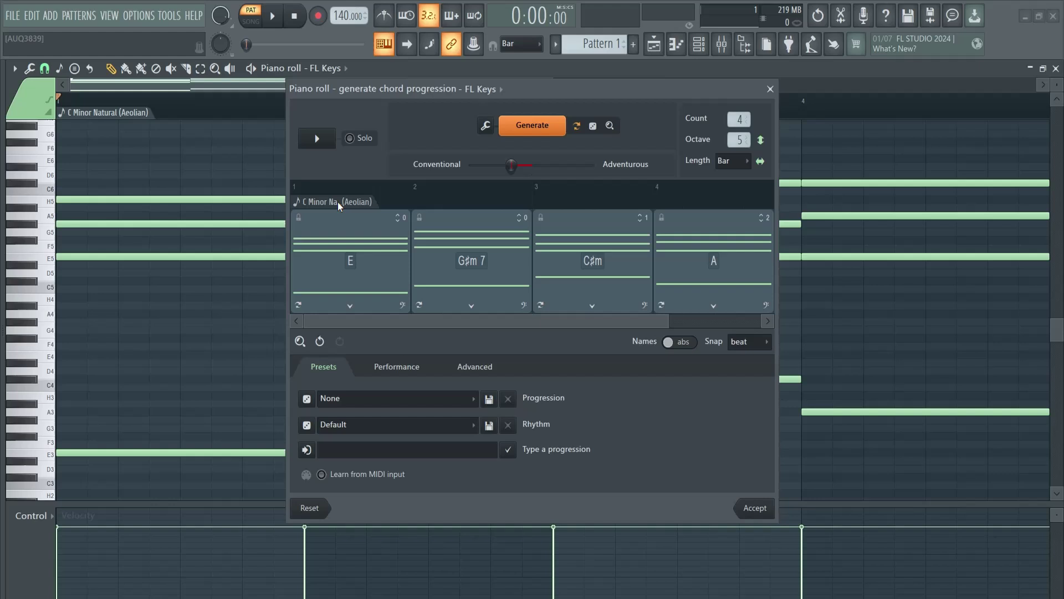
click(337, 202)
mouse_move(363, 211)
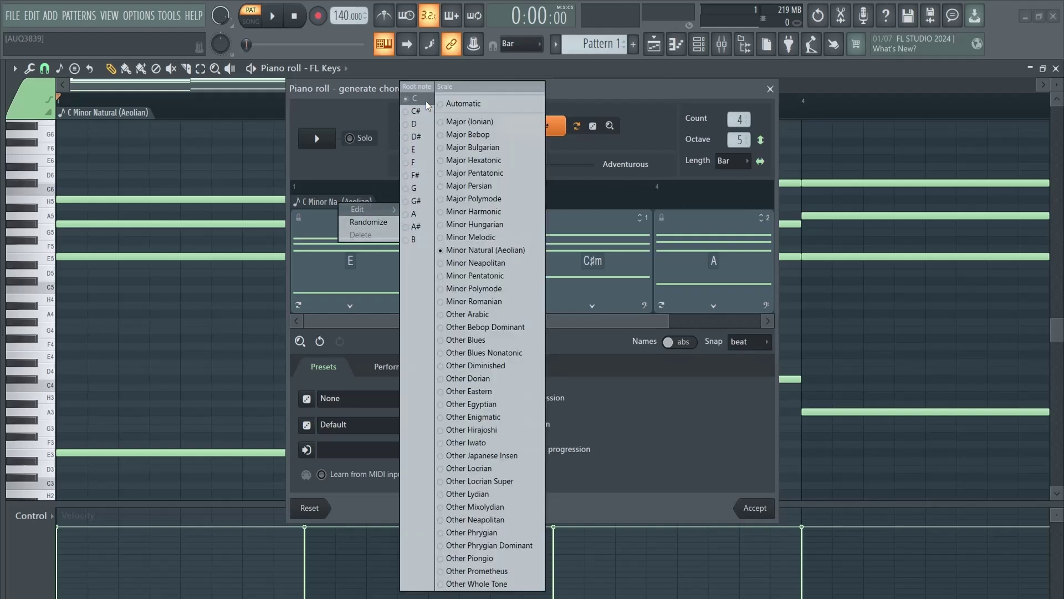
click(410, 109)
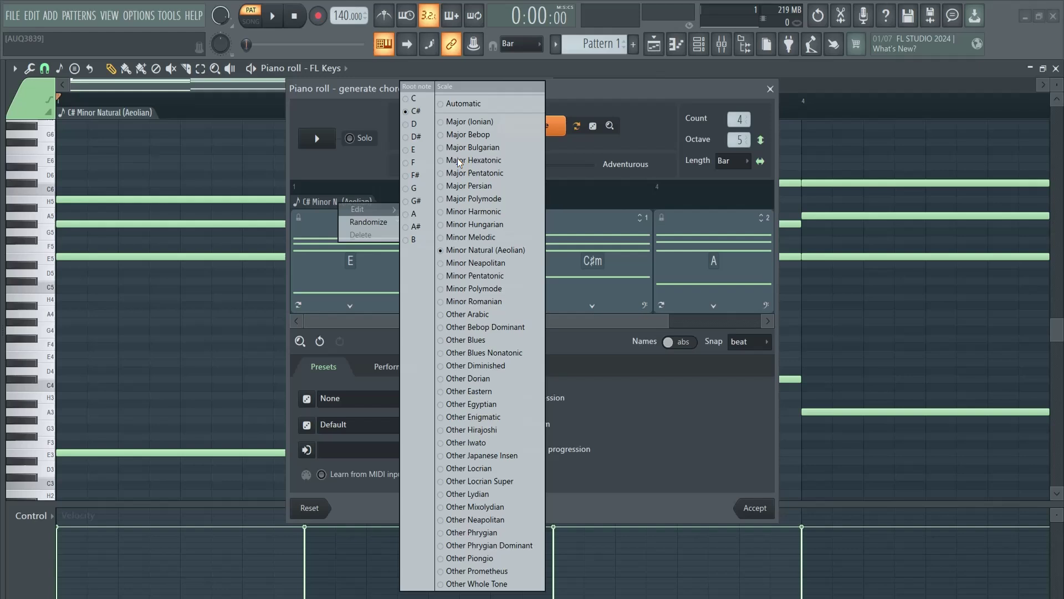
click(467, 250)
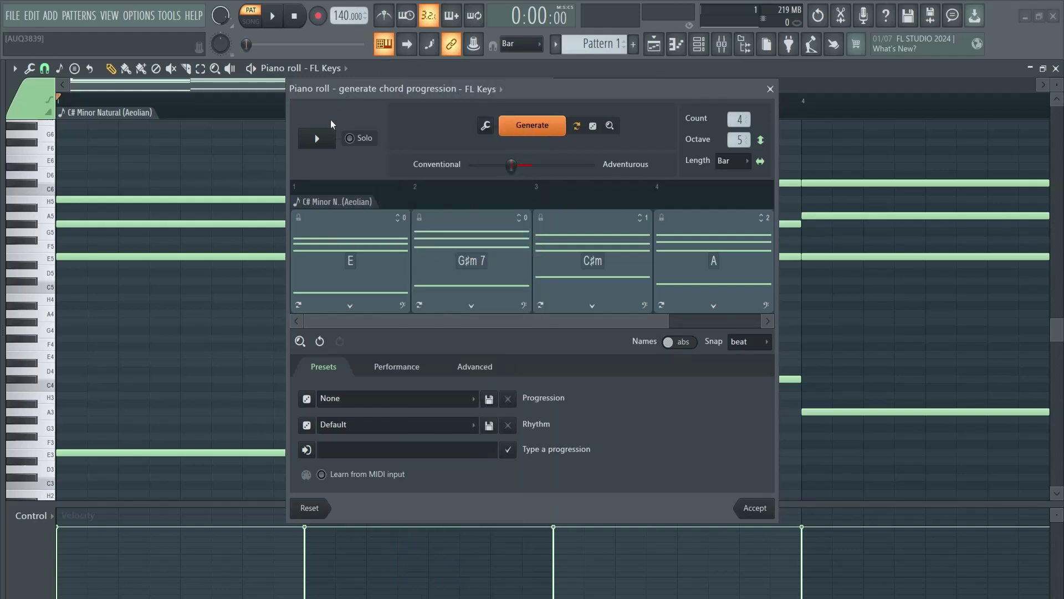
click(541, 128)
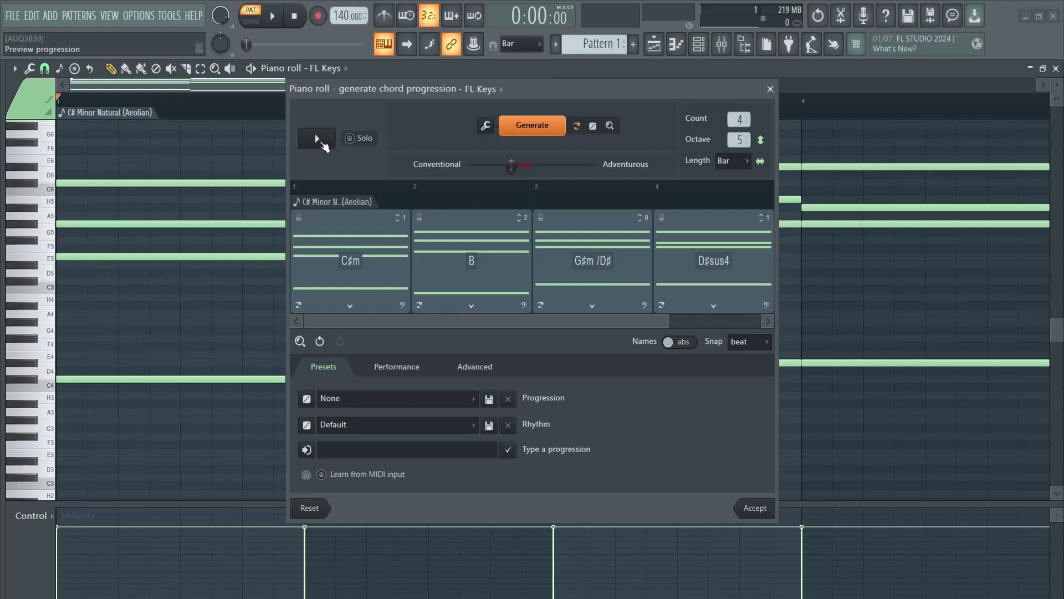
click(323, 143)
Regenerate and preview the progression, then lock the C#m, B and A chords.
click(515, 130)
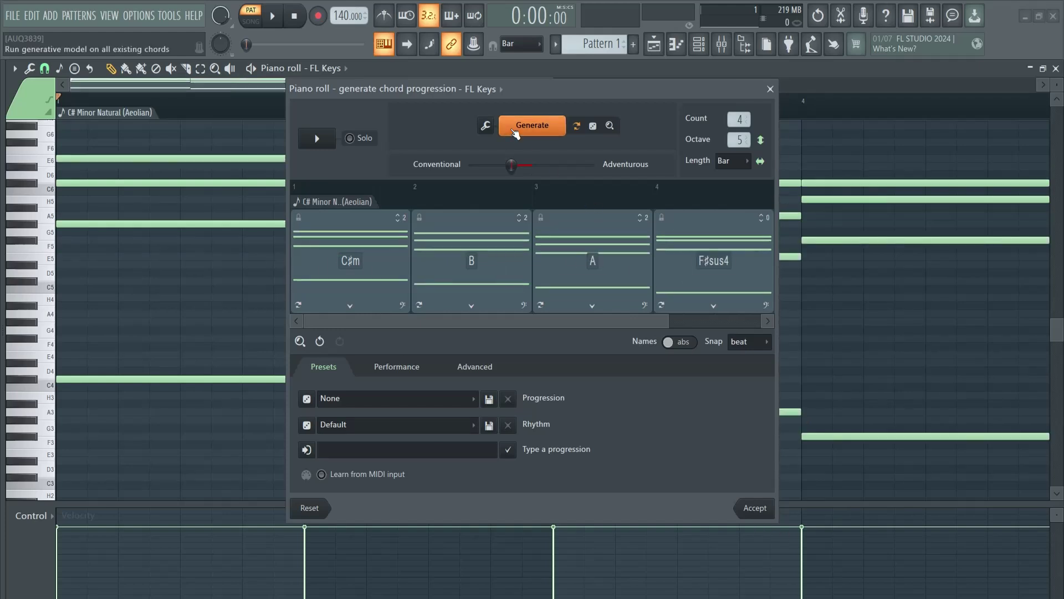
key(space)
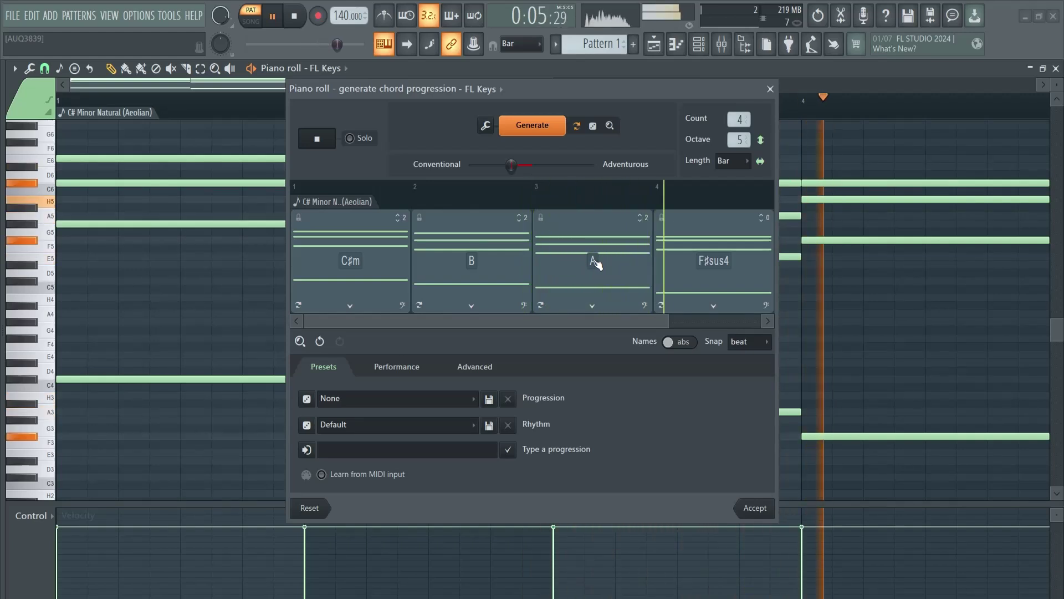
key(space)
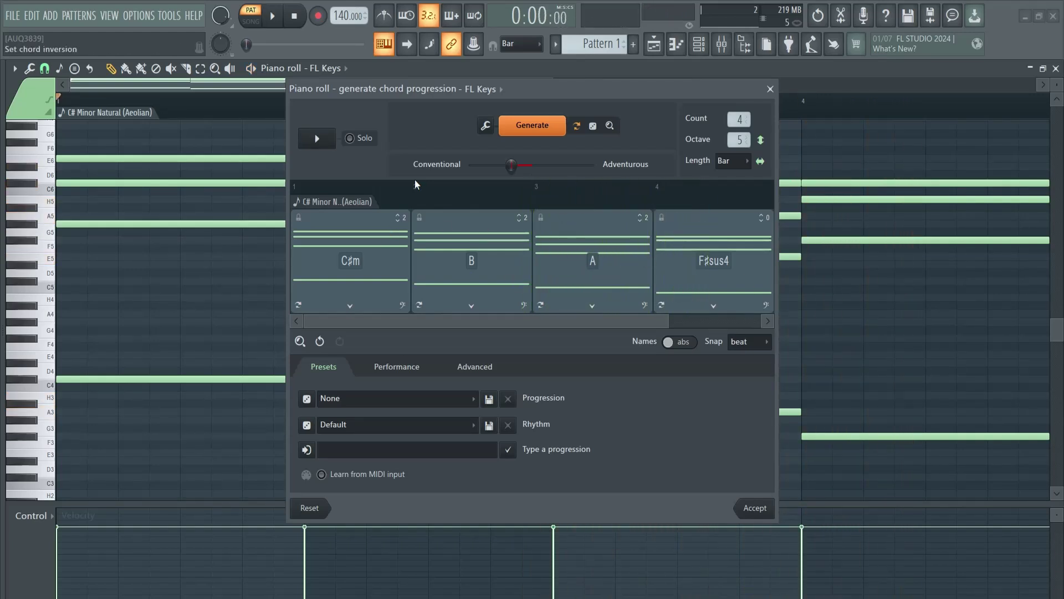
click(299, 217)
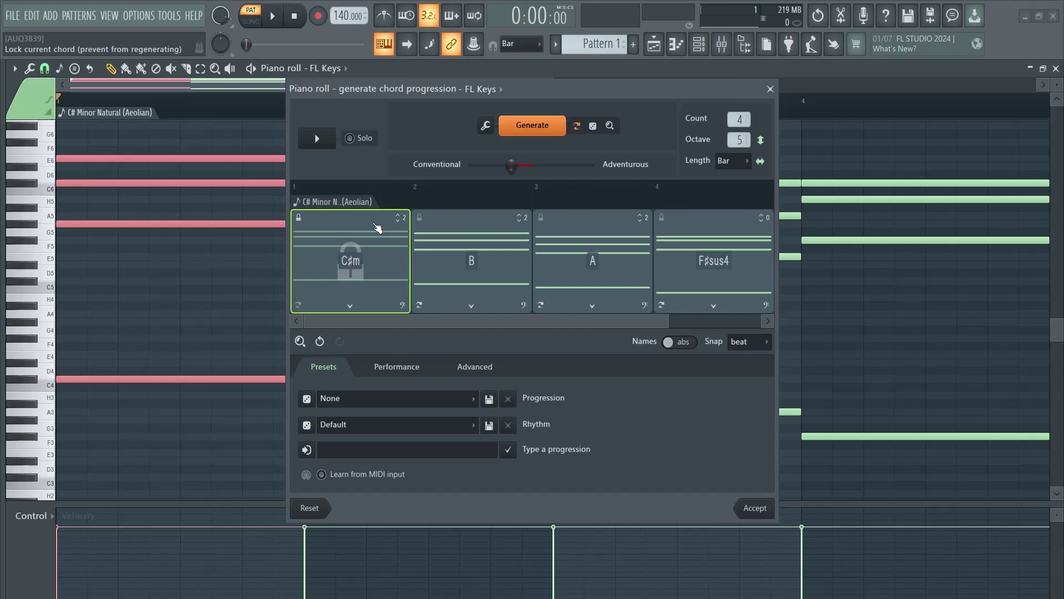
click(419, 217)
click(540, 217)
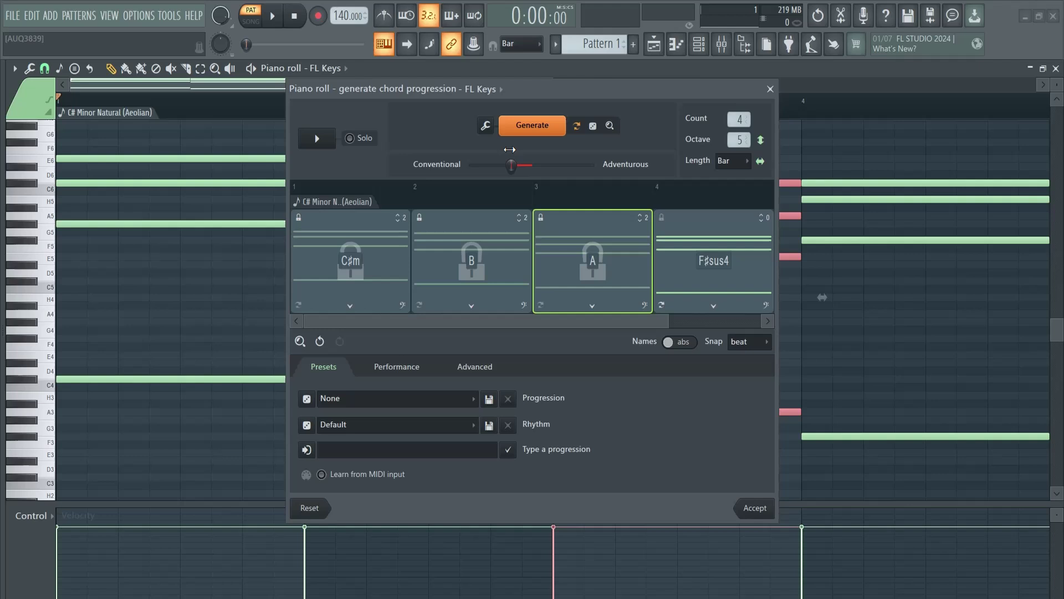
Regenerate the fourth chord, trying C# 7sus2, until it becomes G#m/B.
click(532, 125)
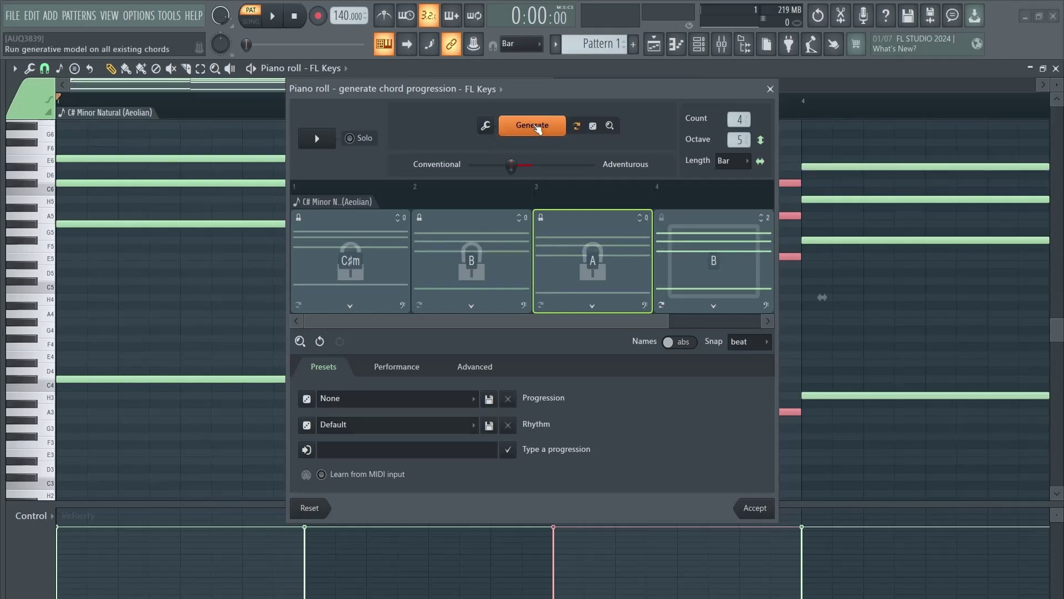
click(532, 126)
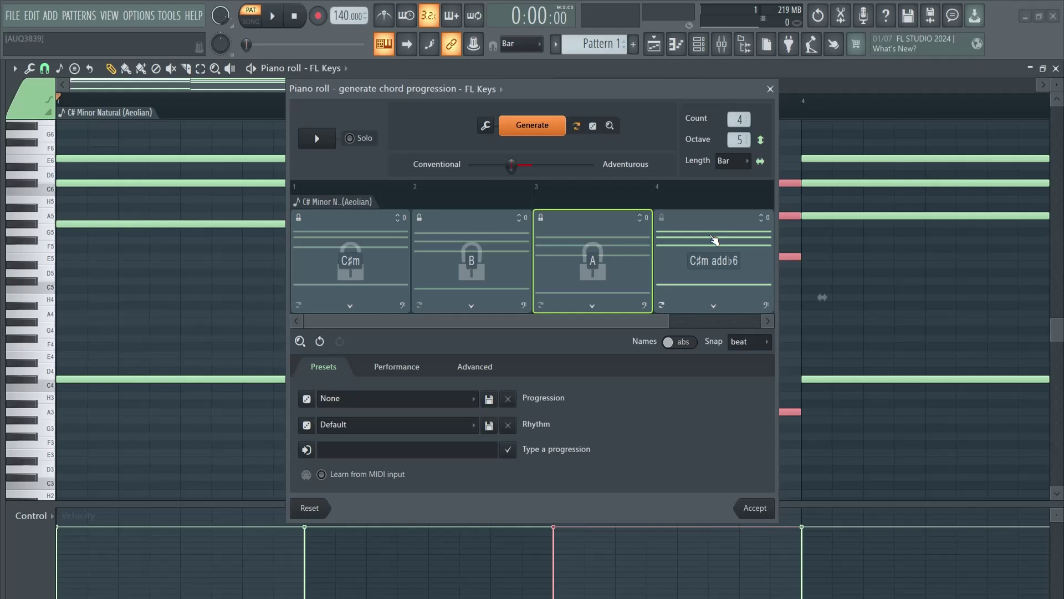
click(714, 306)
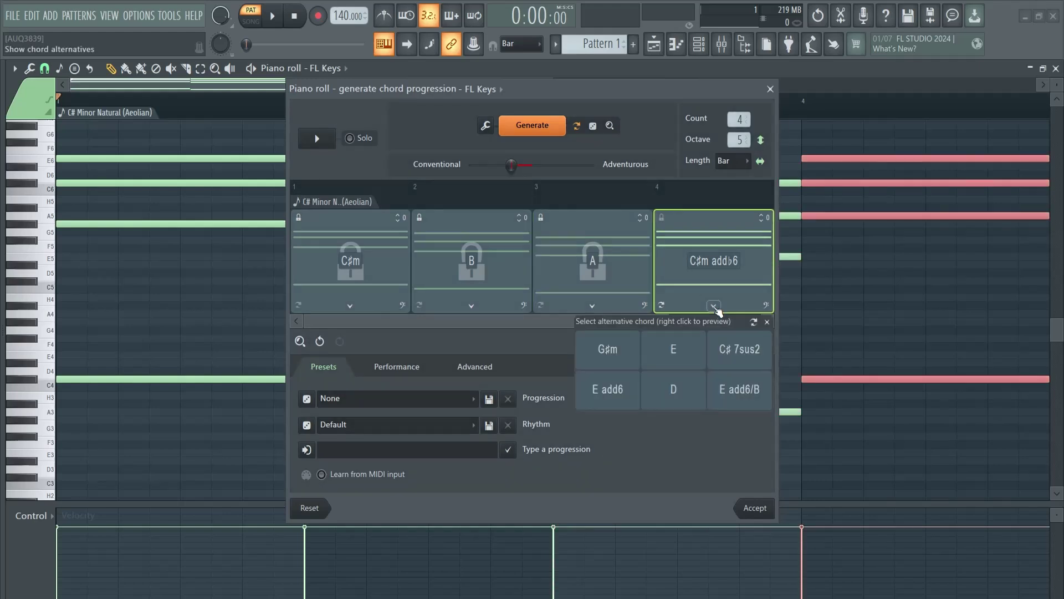
click(728, 353)
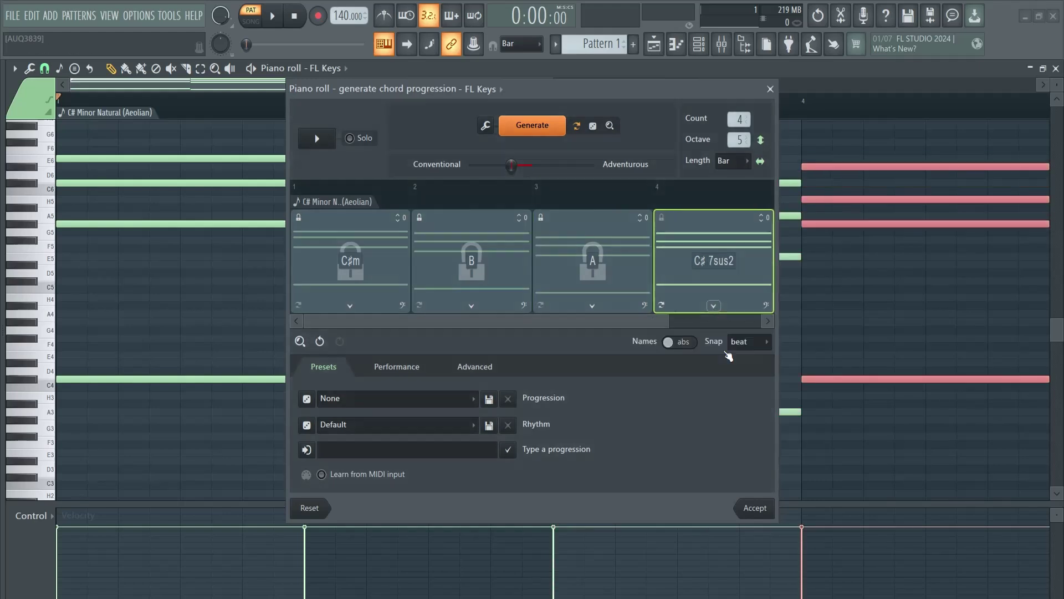
click(662, 305)
click(662, 305)
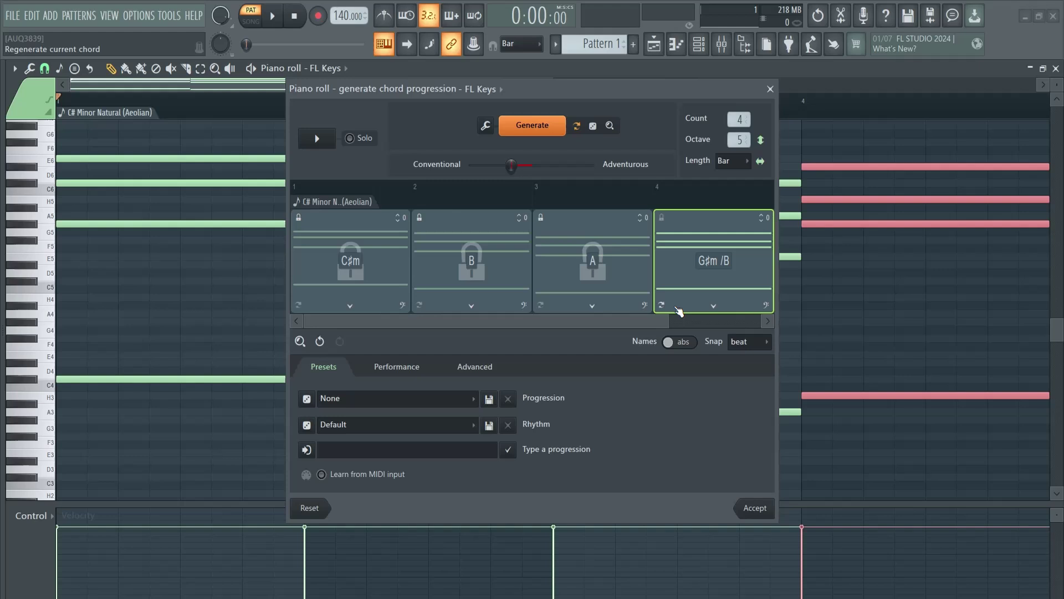
Unlock all three chords and play back C#m, B, A, G#m/B.
click(539, 230)
click(419, 219)
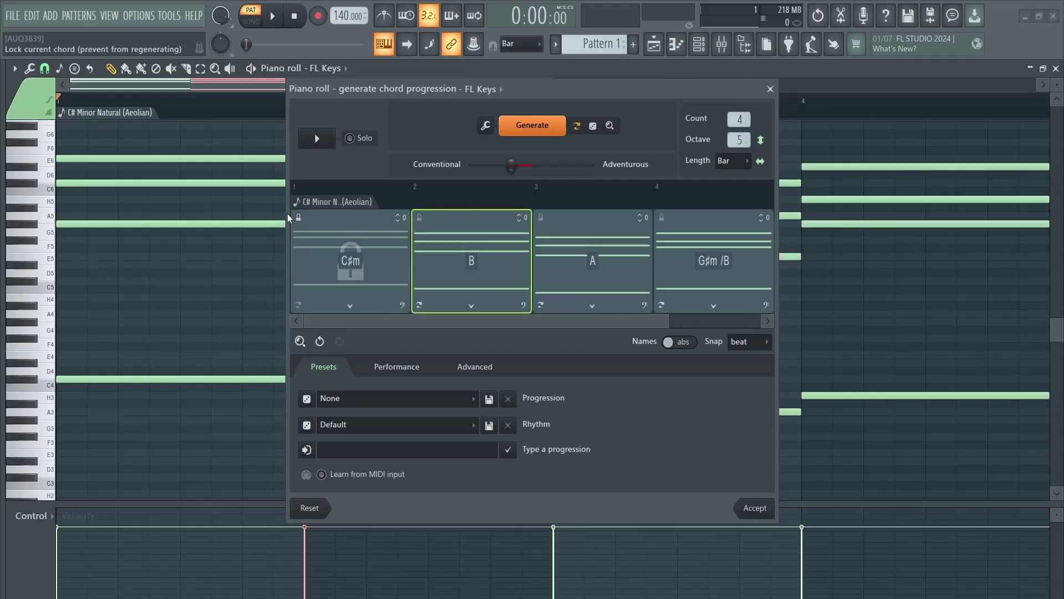
click(297, 229)
key(space)
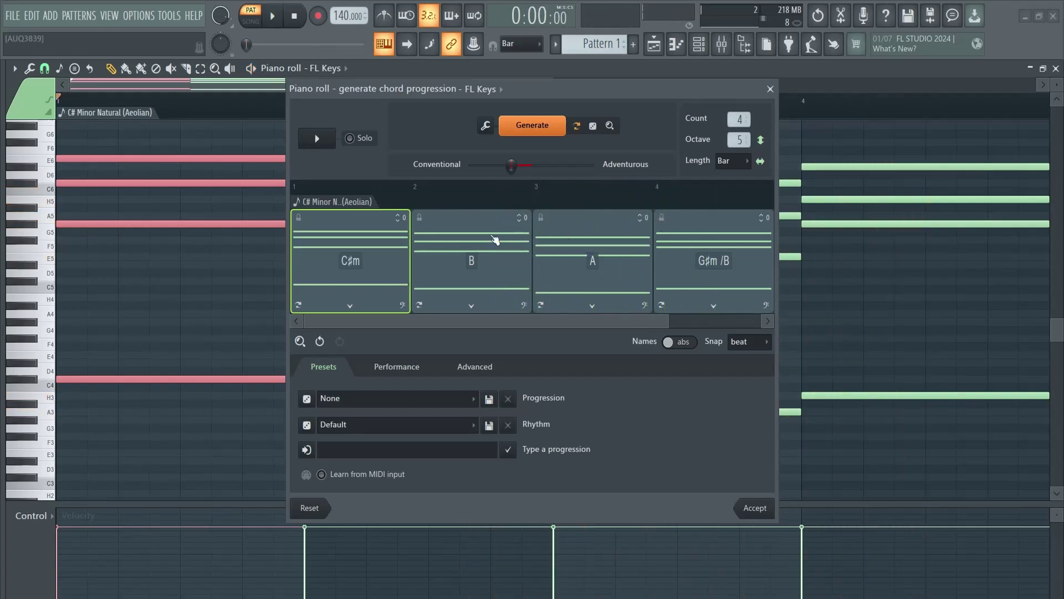
Select all four chords, apply Voicing > stacked, and play the re-voiced progression.
click(481, 255)
drag(482, 256, 641, 291)
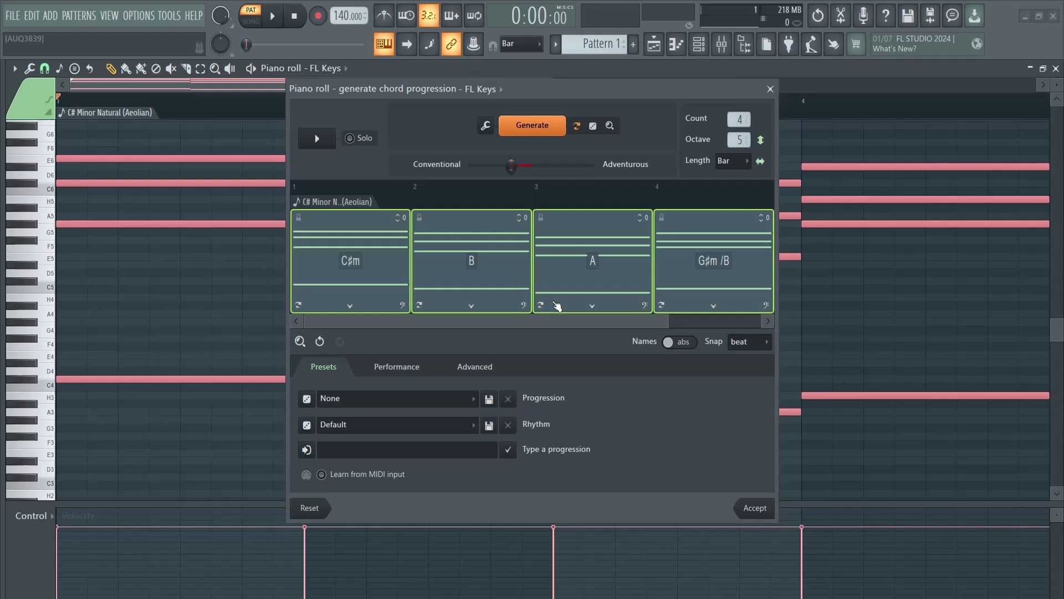
right_click(494, 251)
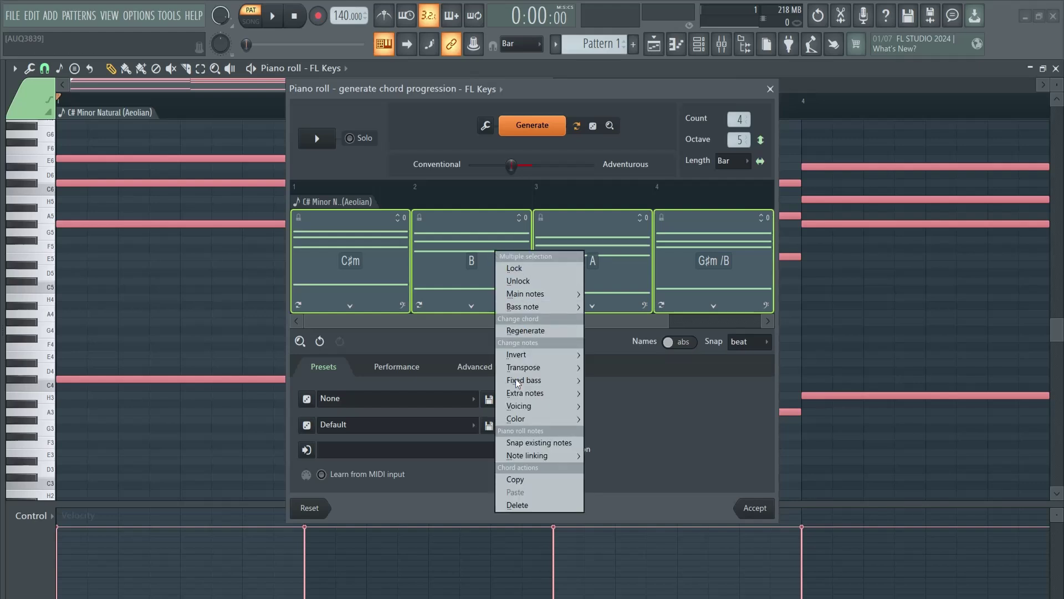
mouse_move(539, 410)
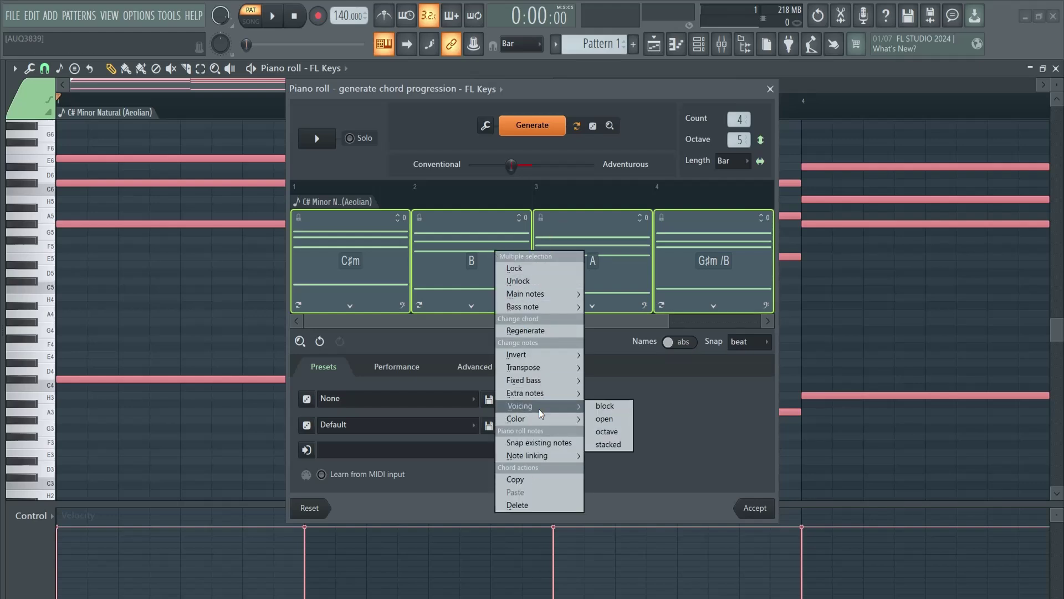
click(609, 444)
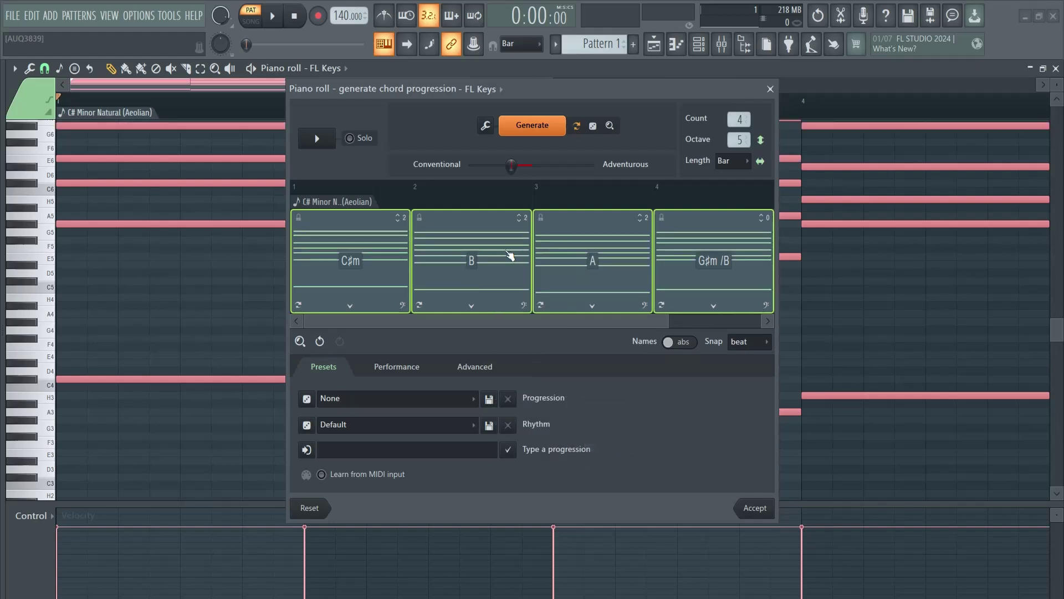
key(space)
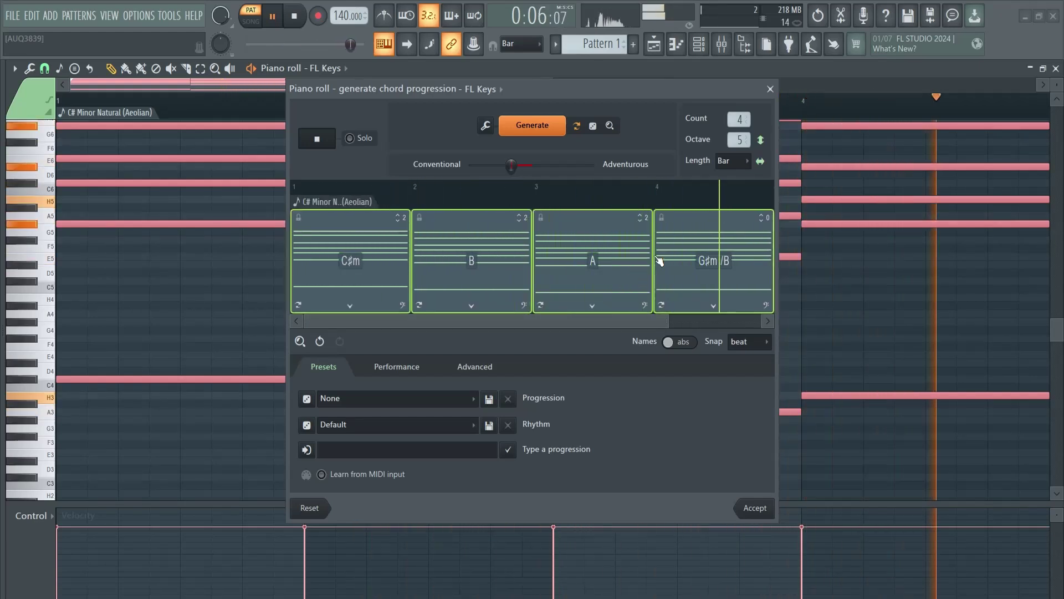
key(space)
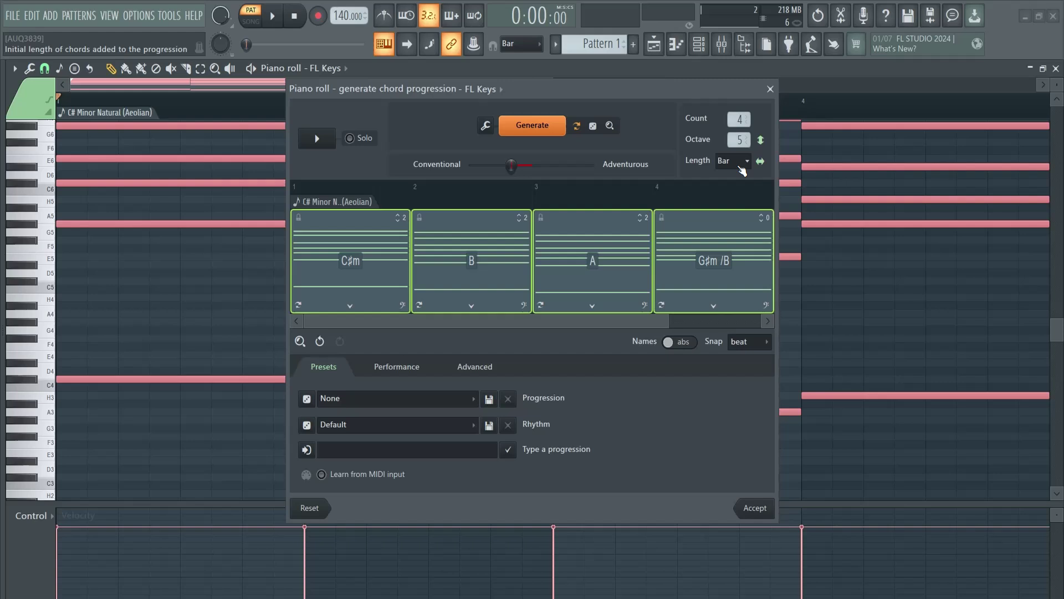
Check the Length options, raise the chord Count then return it to 4, and select the C#m chord.
click(740, 166)
click(741, 135)
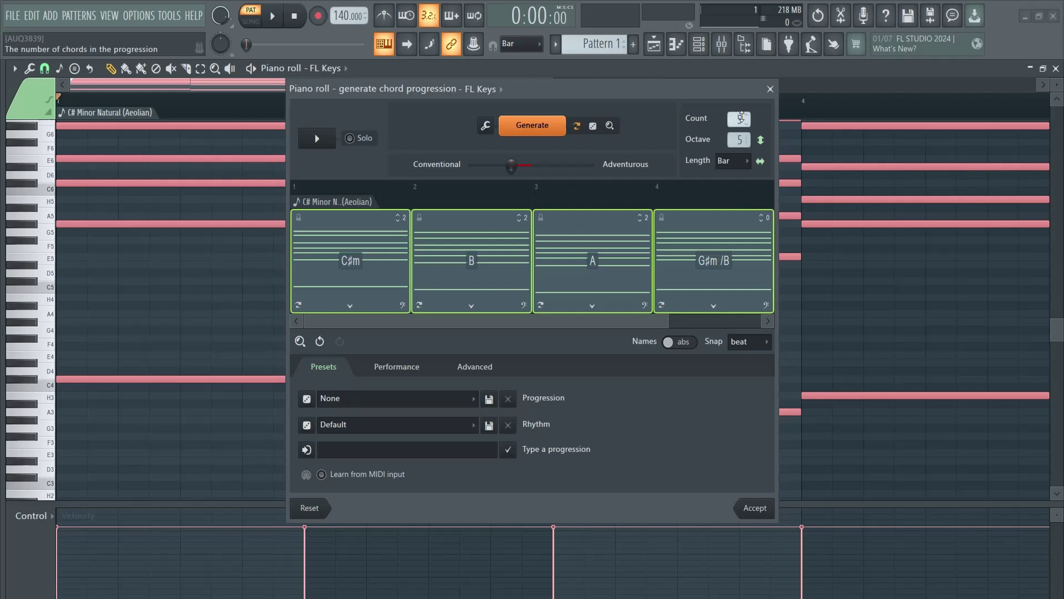
drag(751, 105, 755, 89)
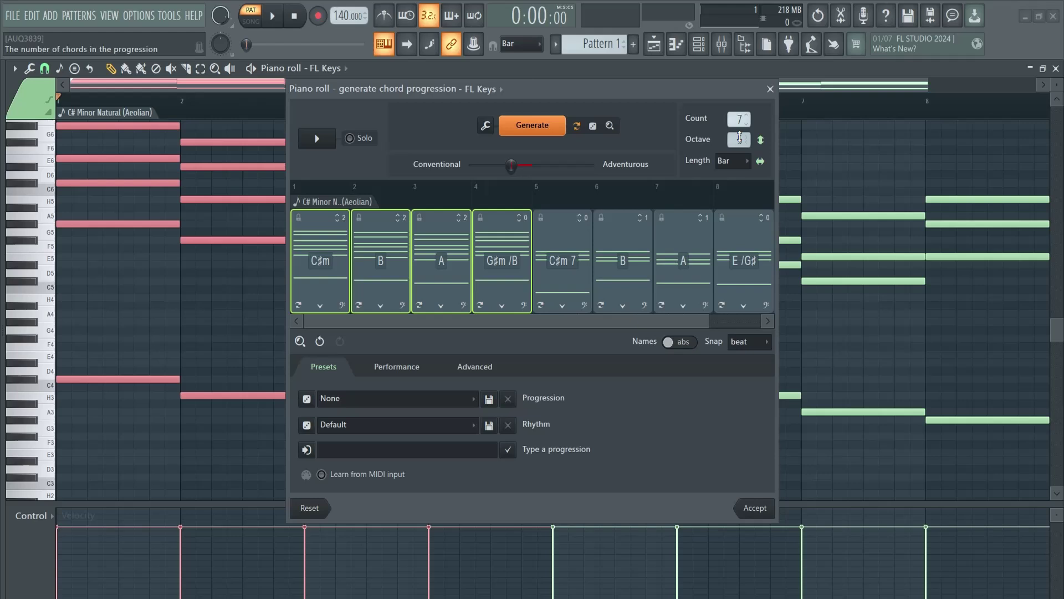
drag(735, 154, 736, 164)
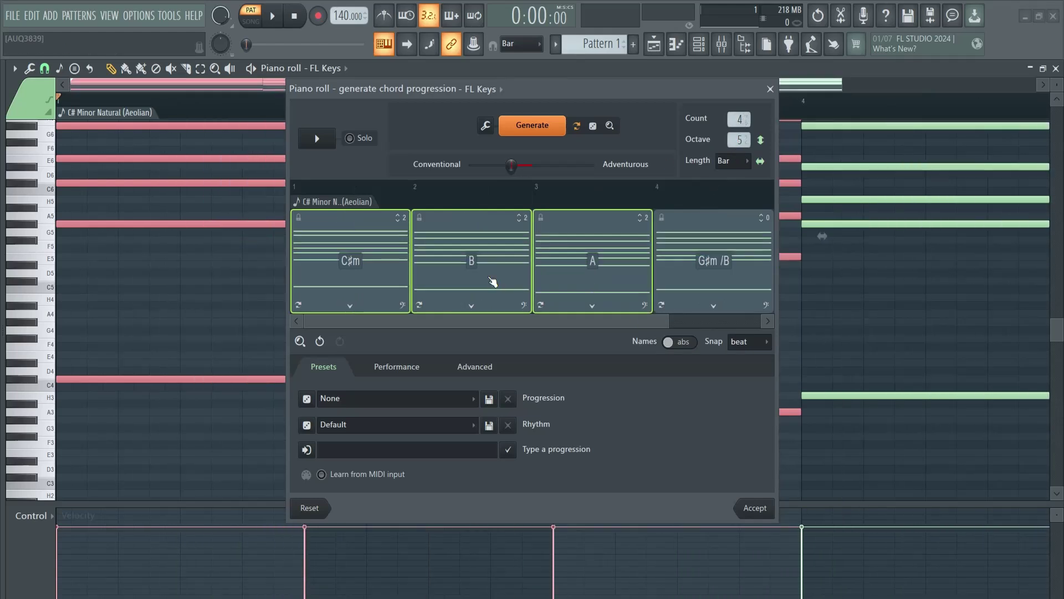
click(357, 269)
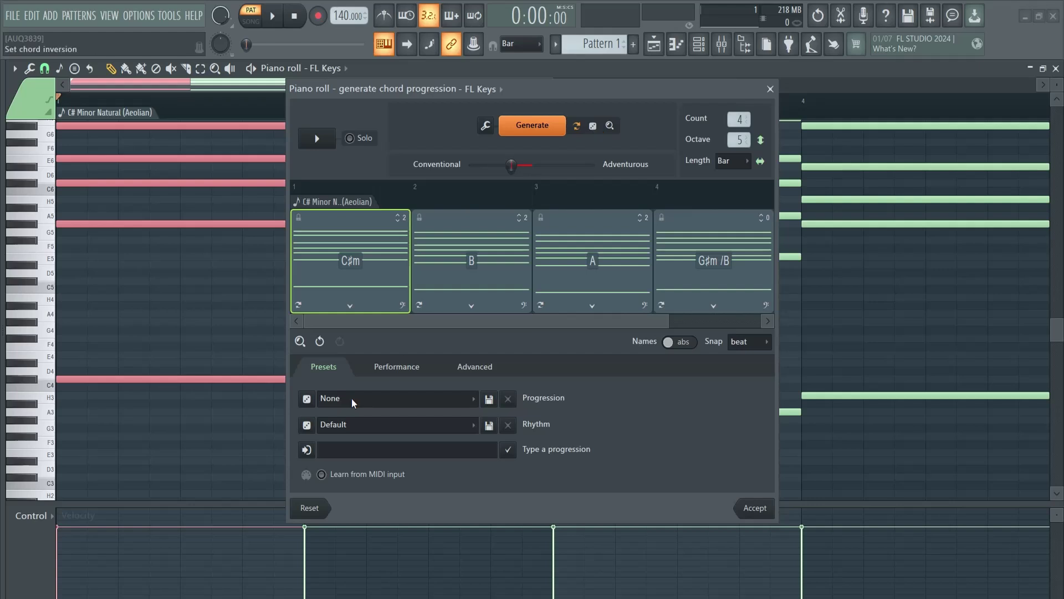
Reset the history of all progressions and set the key to C# Minor Natural (Aeolian).
click(310, 508)
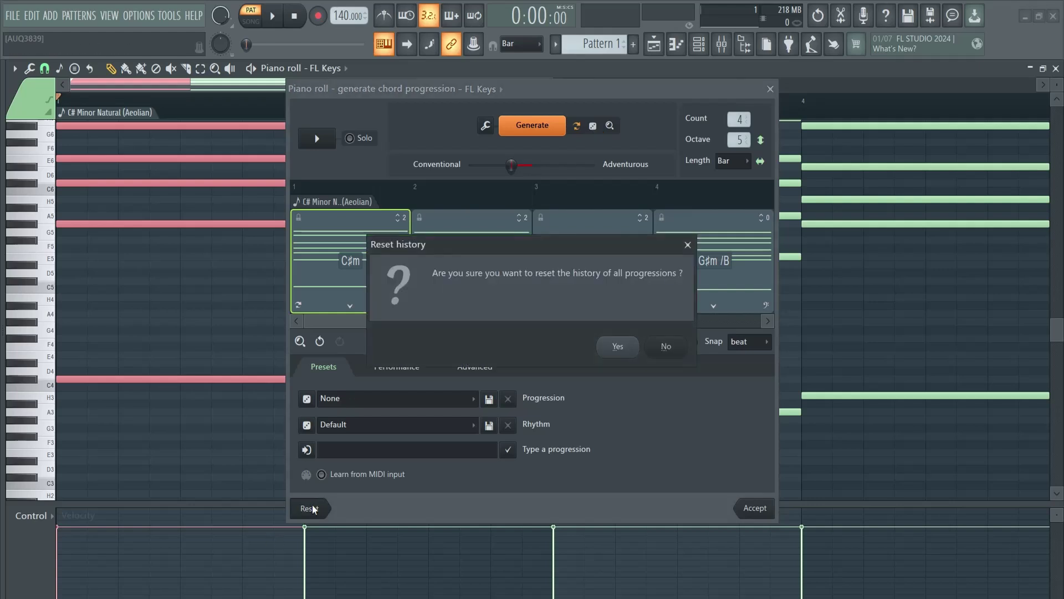
click(630, 347)
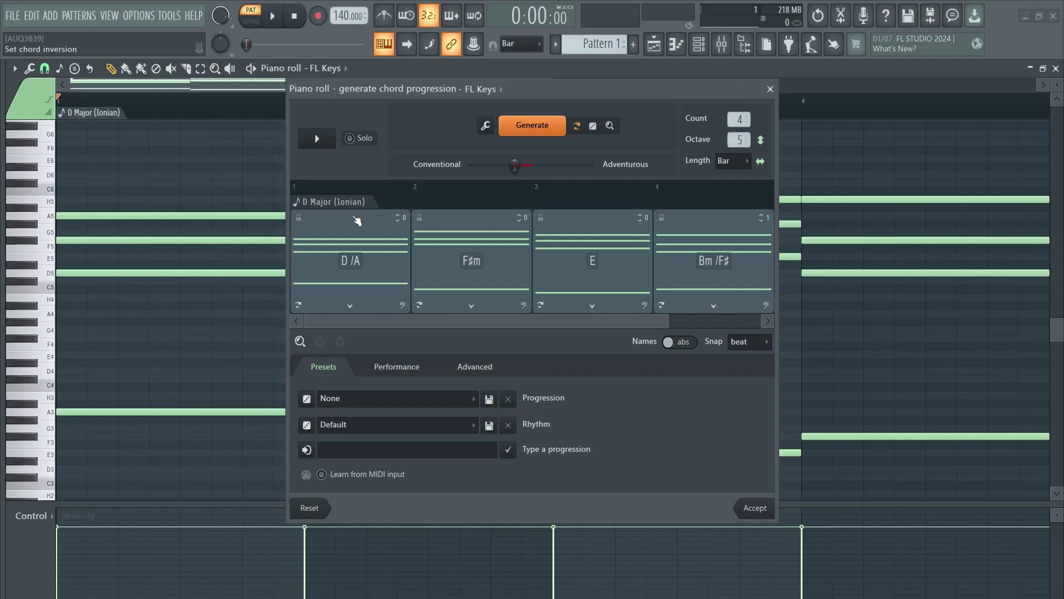
click(341, 204)
mouse_move(358, 211)
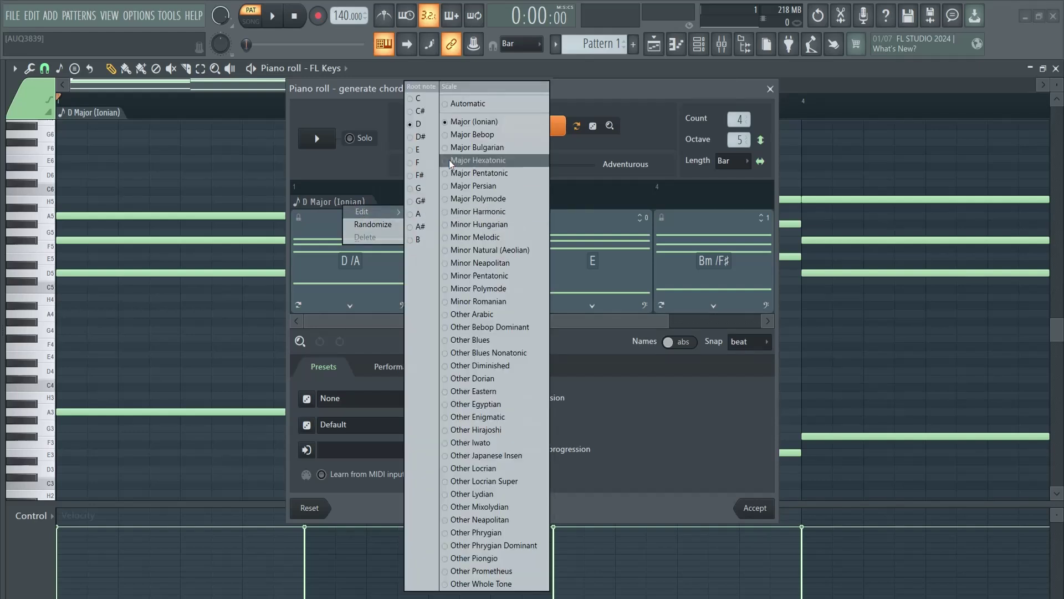
click(421, 110)
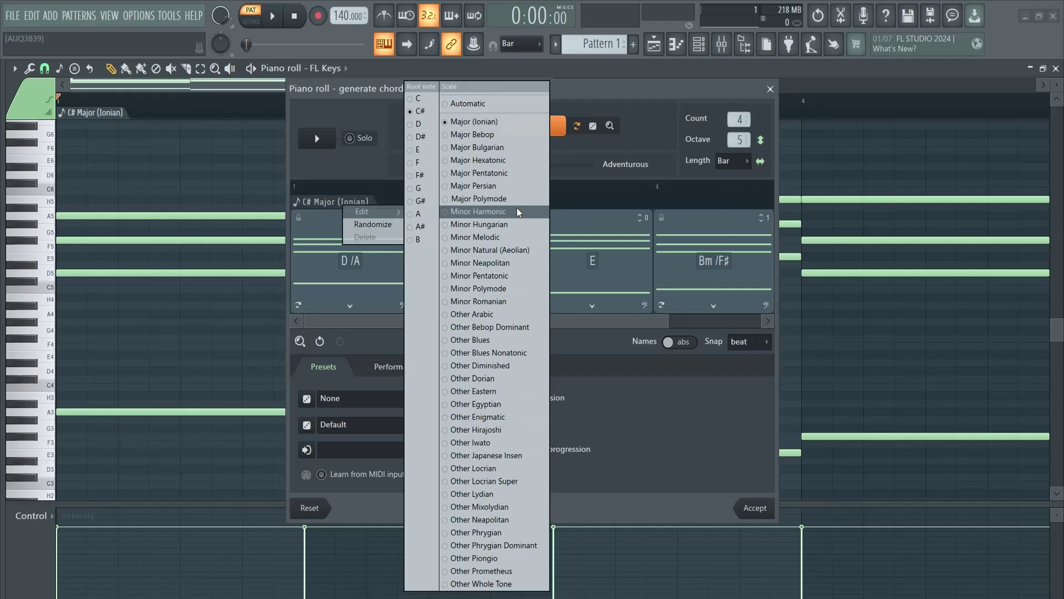
click(494, 249)
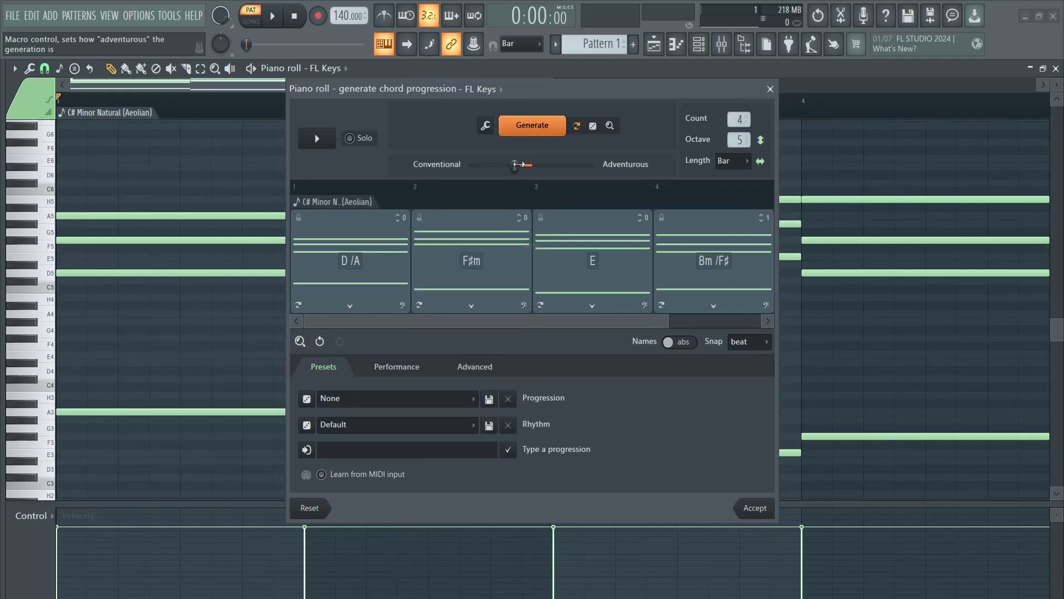
Nudge generation slightly more conventional and generate C#m, F#m, G#, C#m.
drag(515, 165, 493, 170)
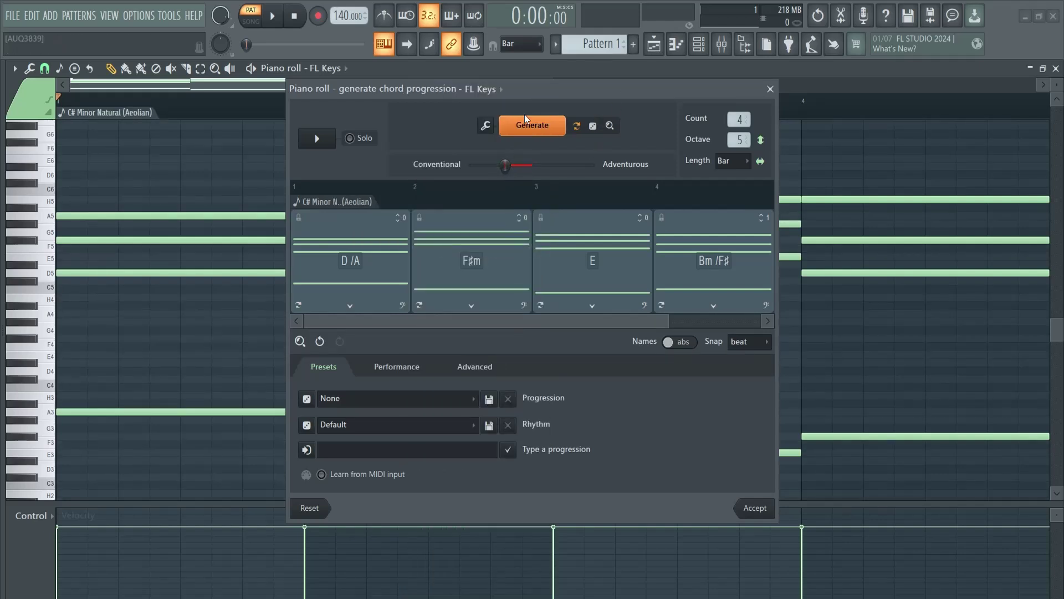
click(511, 121)
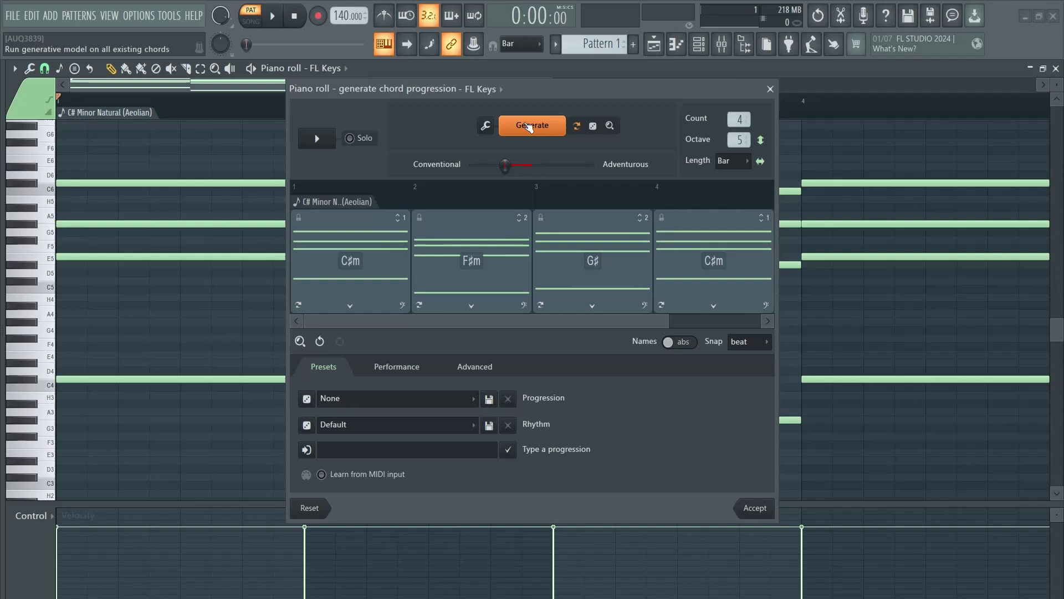
click(340, 399)
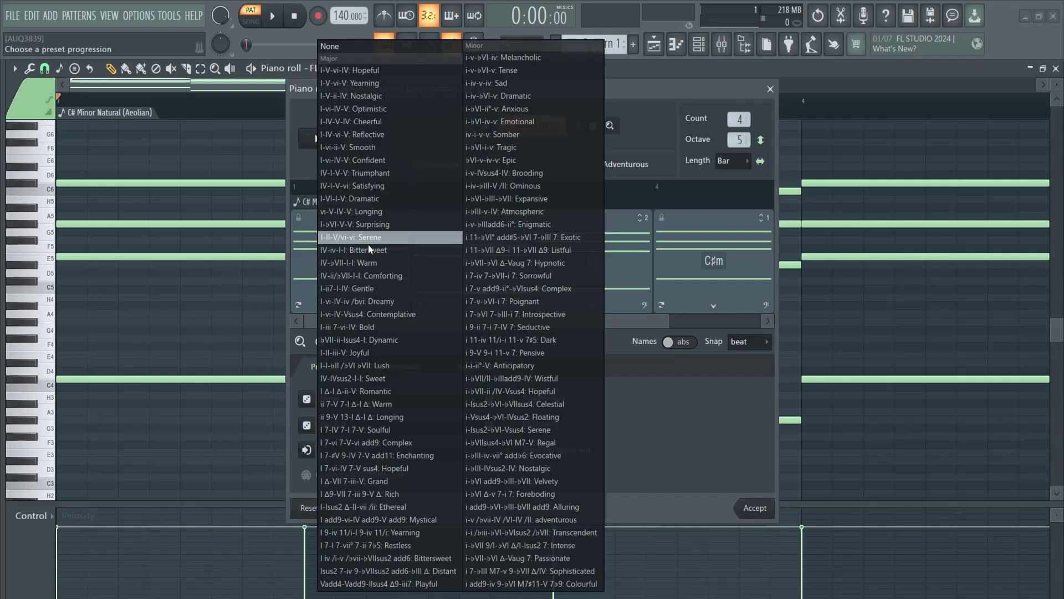
Apply the IV-♭VII-I-I: Warm preset and preview it with the Shuffle 2 rhythm.
click(363, 262)
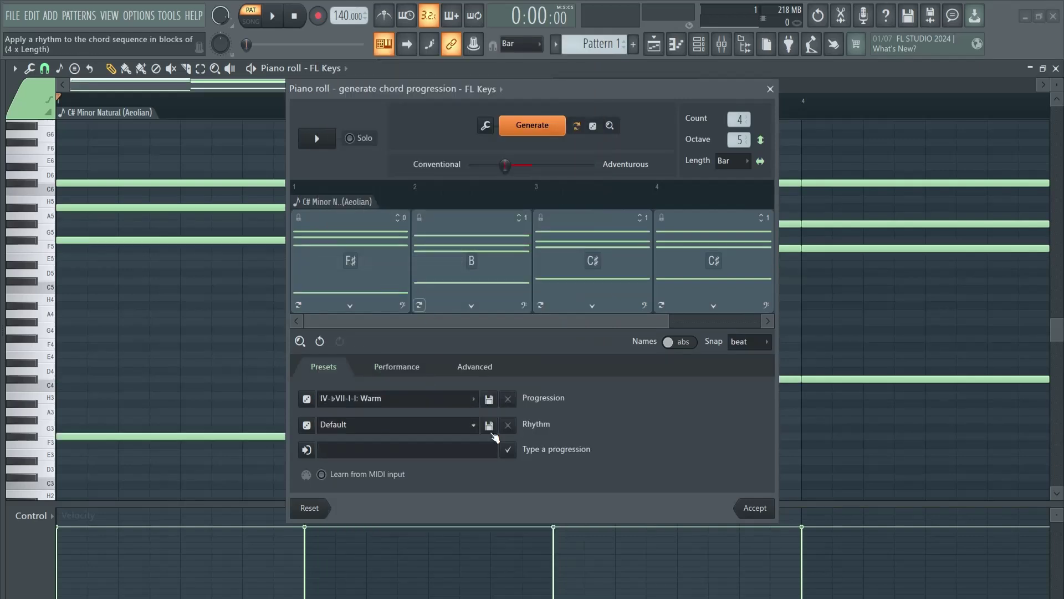
click(307, 425)
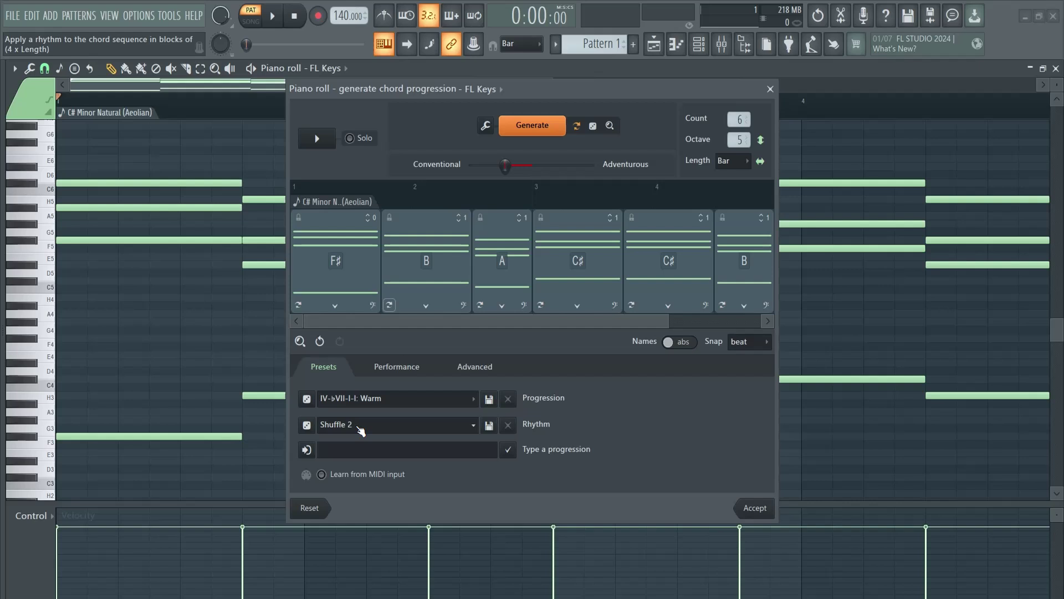
key(space)
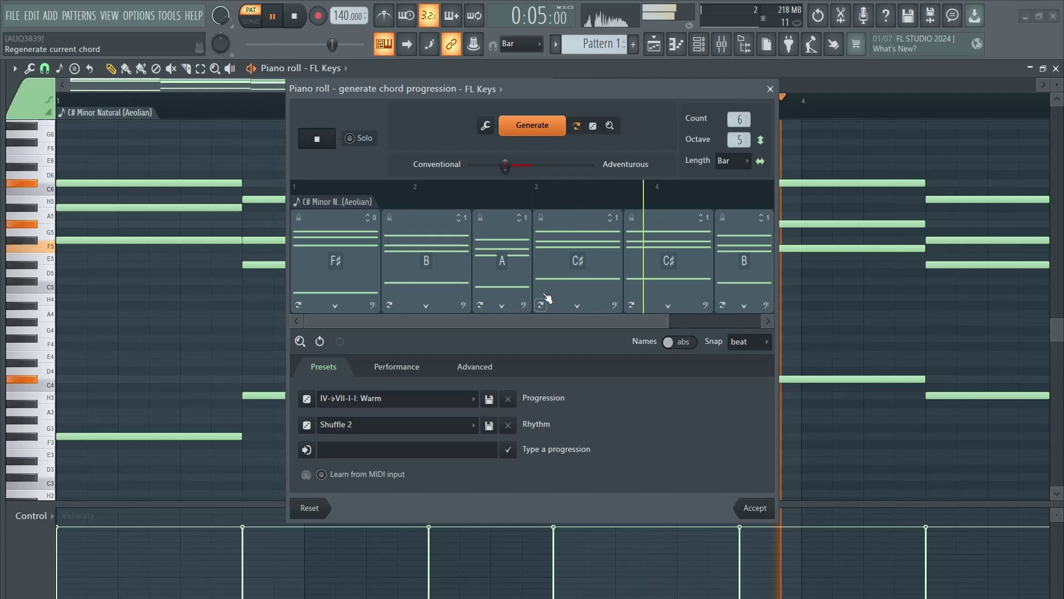
Switch the rhythm to Default, then Cha cha, and preview F#, B, A, B, C#m.
click(370, 424)
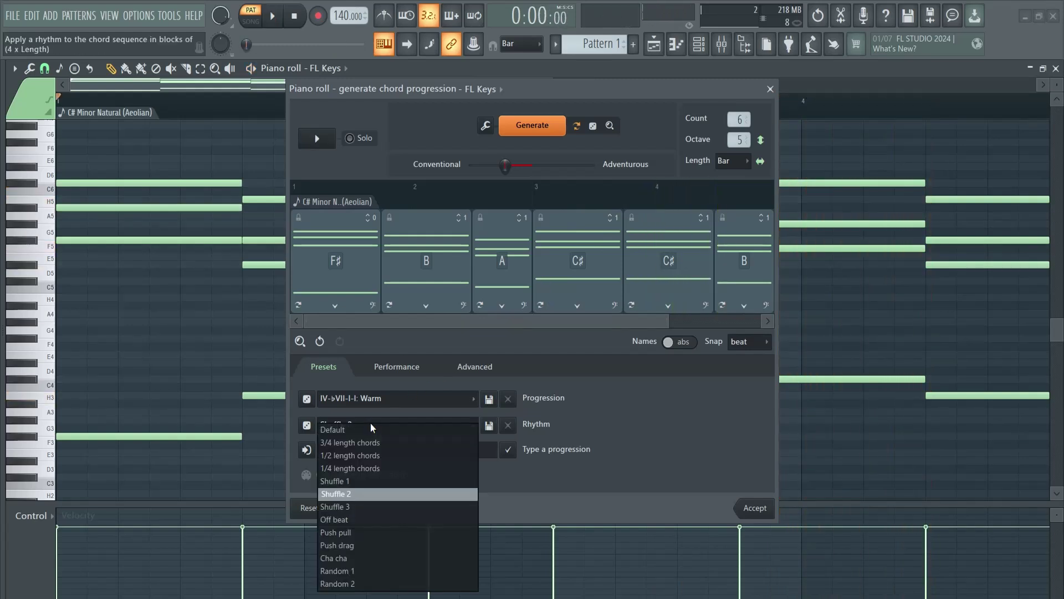
click(354, 430)
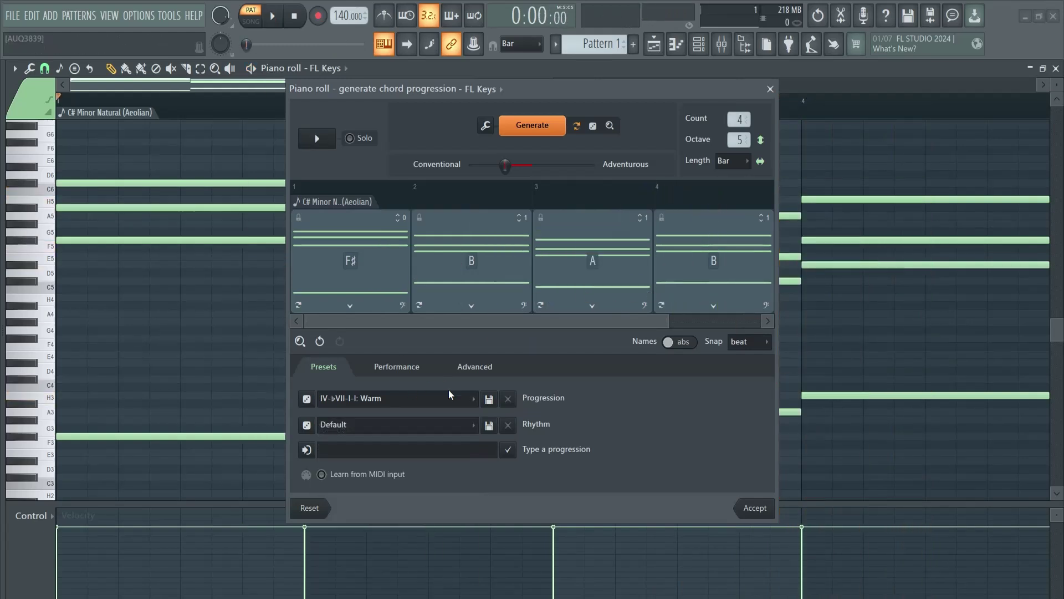
click(401, 427)
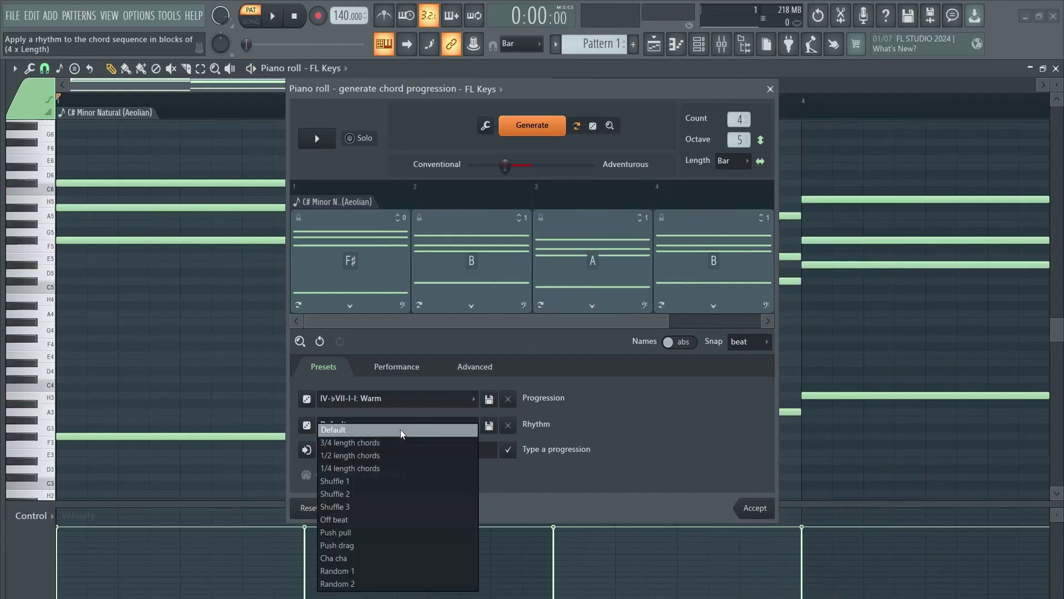
click(360, 558)
key(space)
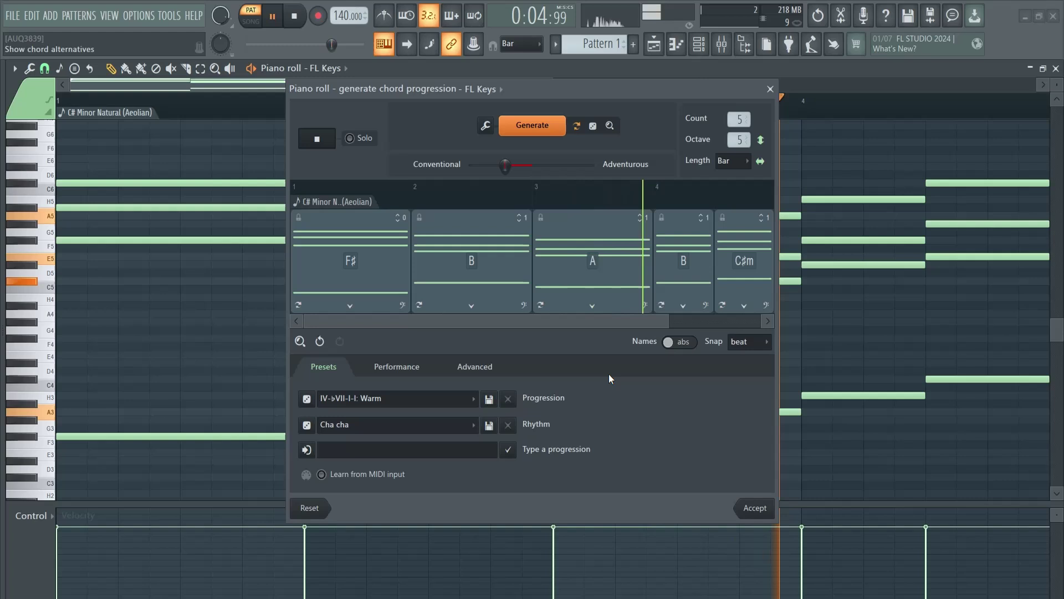
key(space)
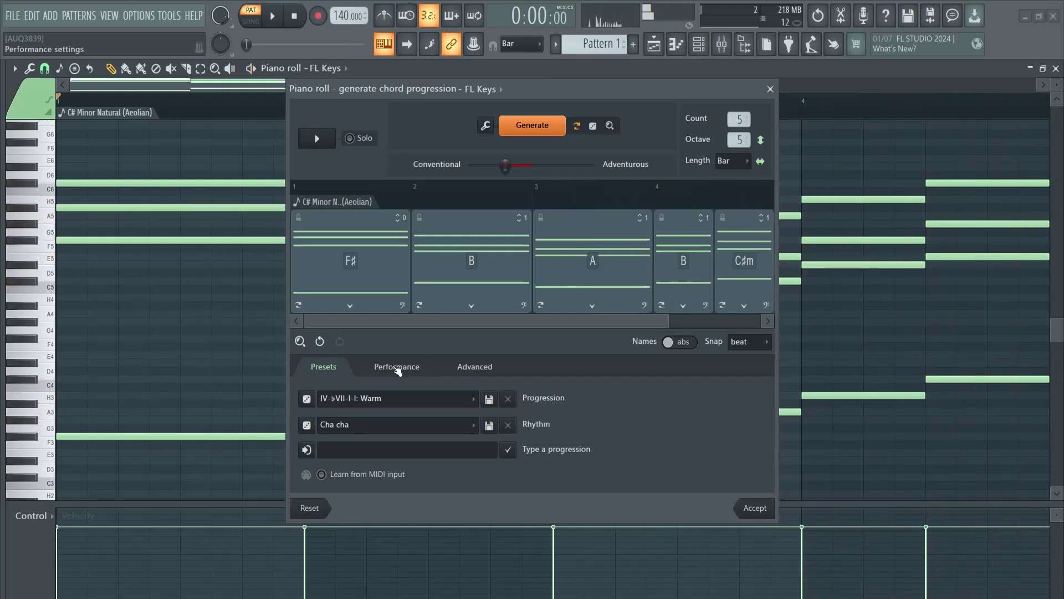
Set the performance type to Humanize.
click(397, 368)
click(485, 432)
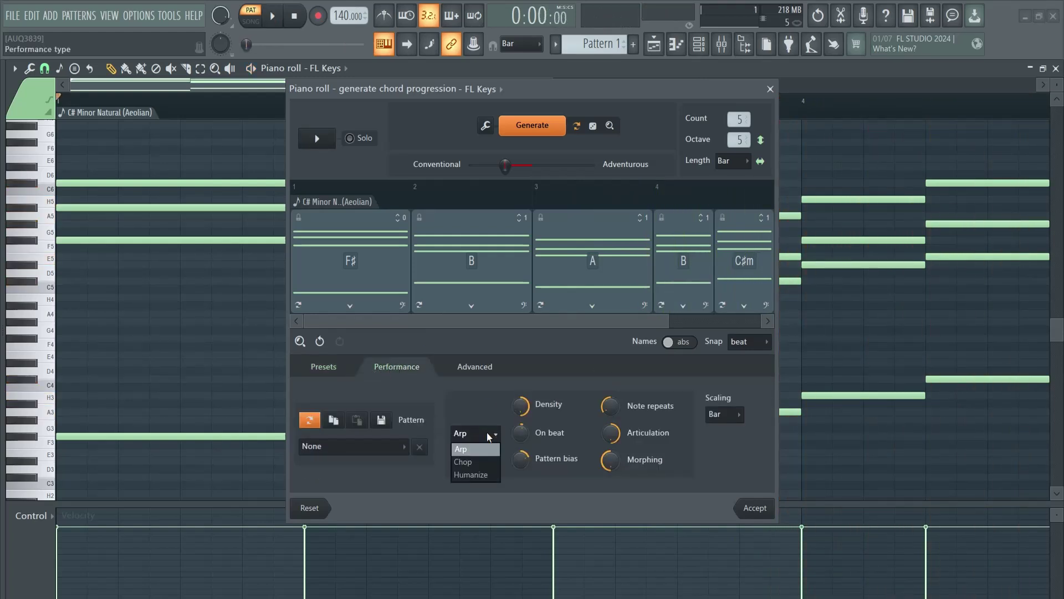
click(472, 480)
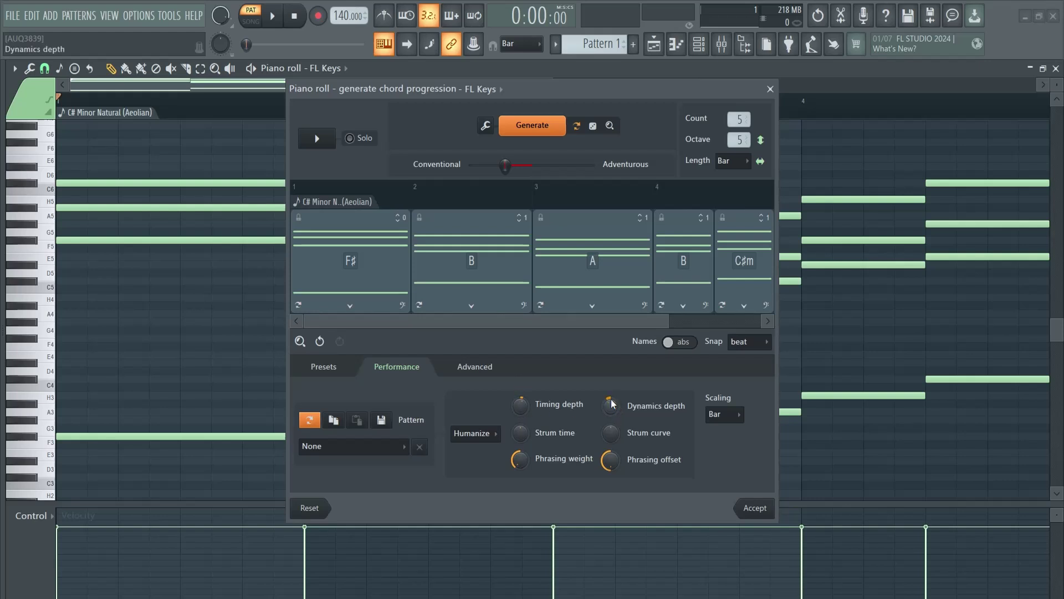
Review the Presets, Advanced and Performance tabs, ending back on Presets.
click(328, 366)
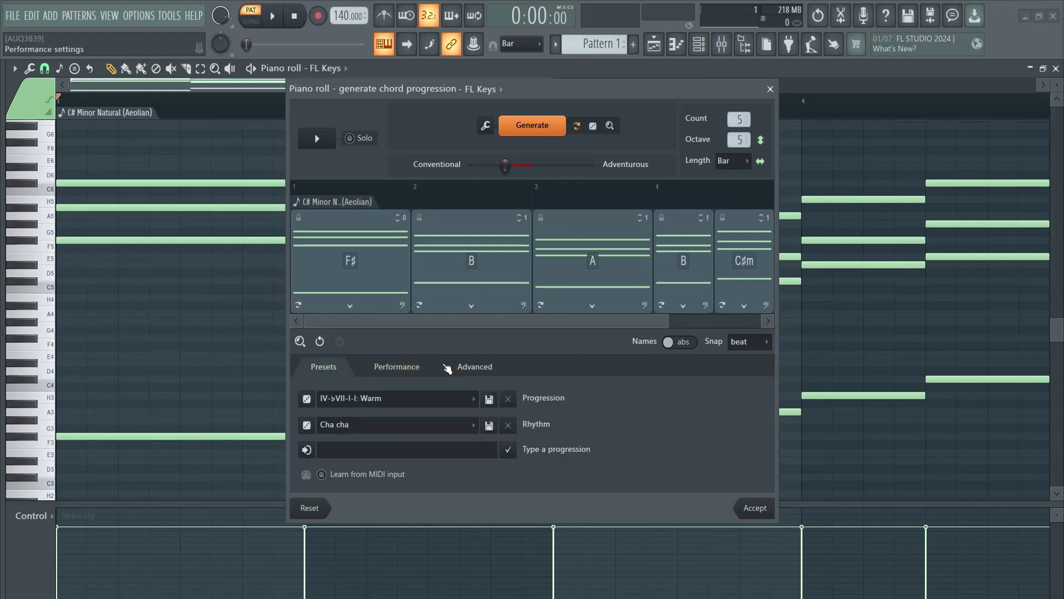
click(474, 366)
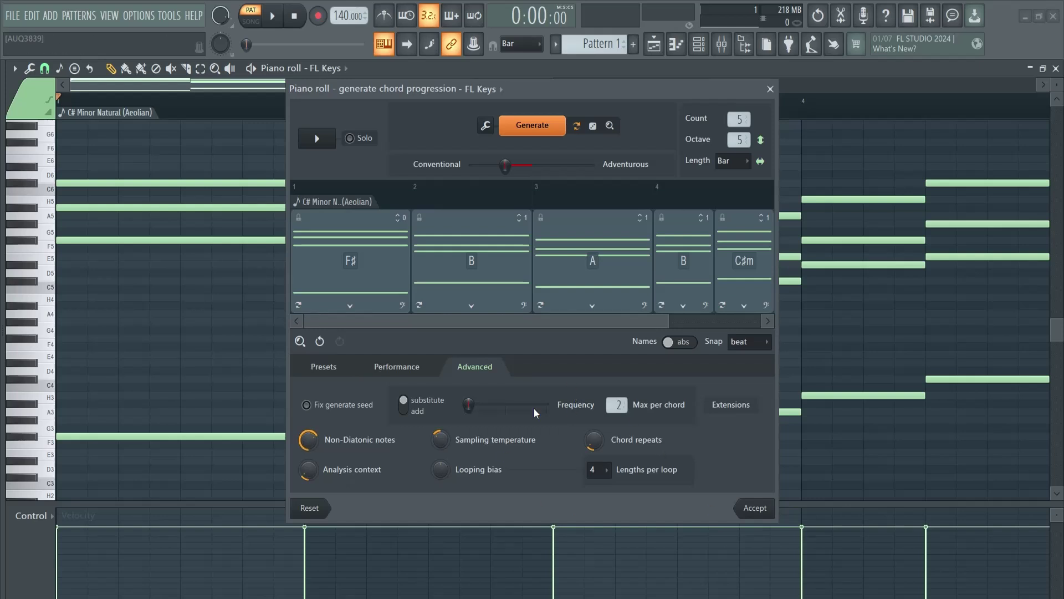
click(412, 371)
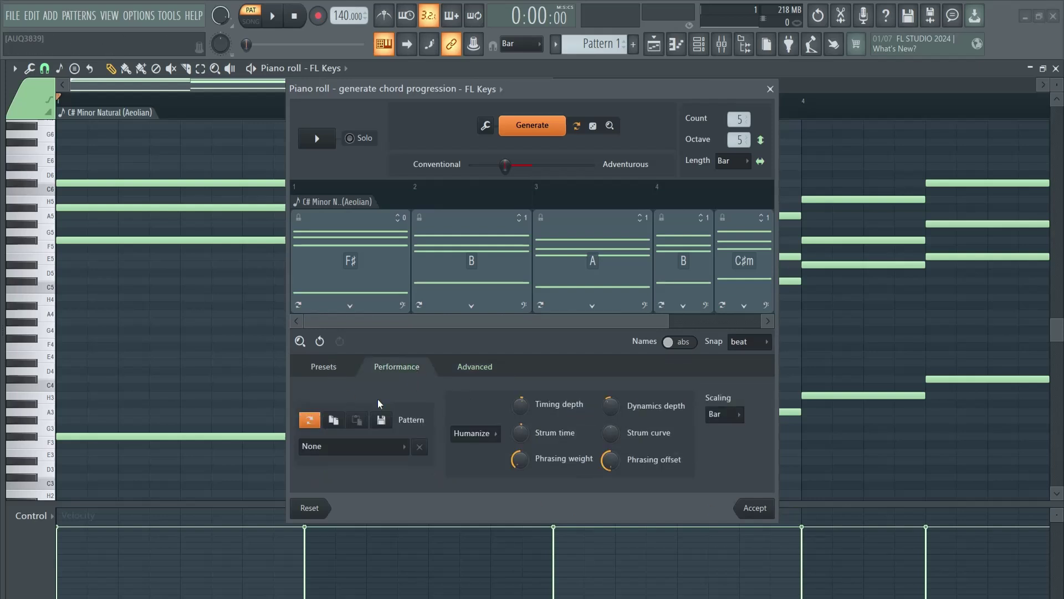
click(333, 369)
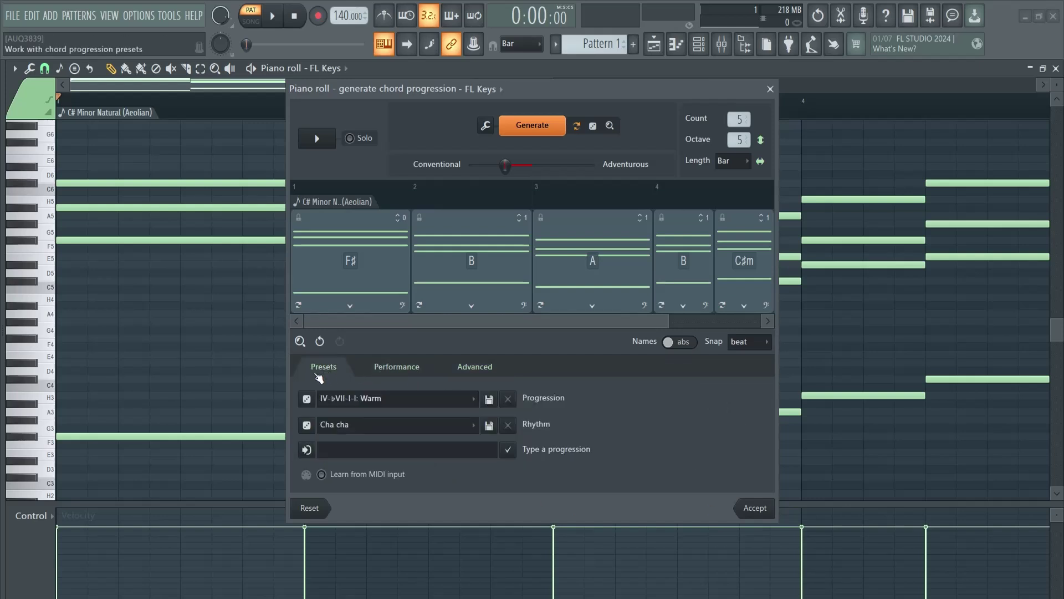
Enter 'A B C D' as a custom progression, apply it, then clear the field.
click(390, 451)
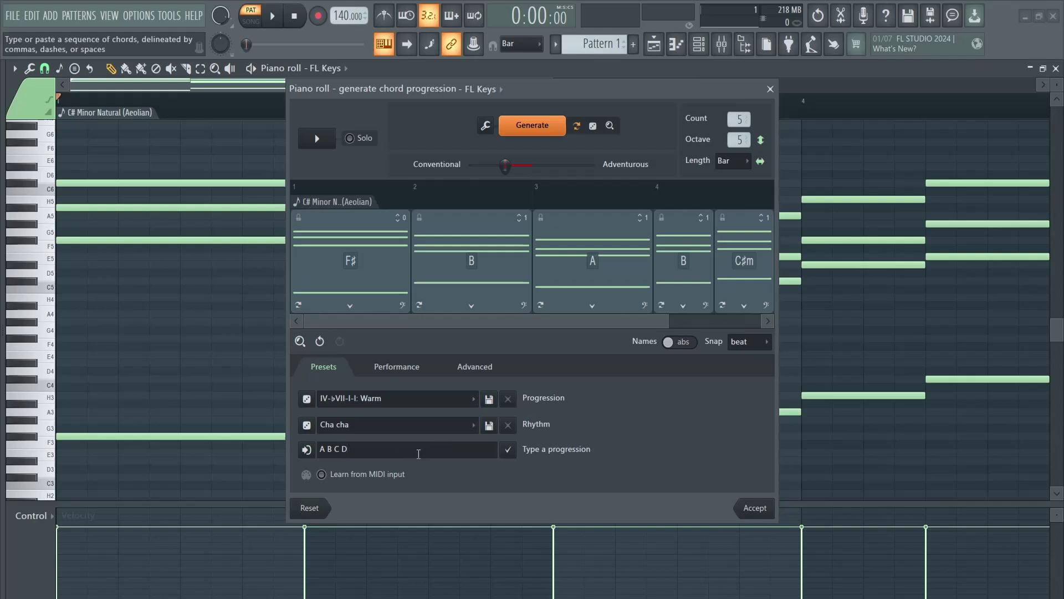
key(Return)
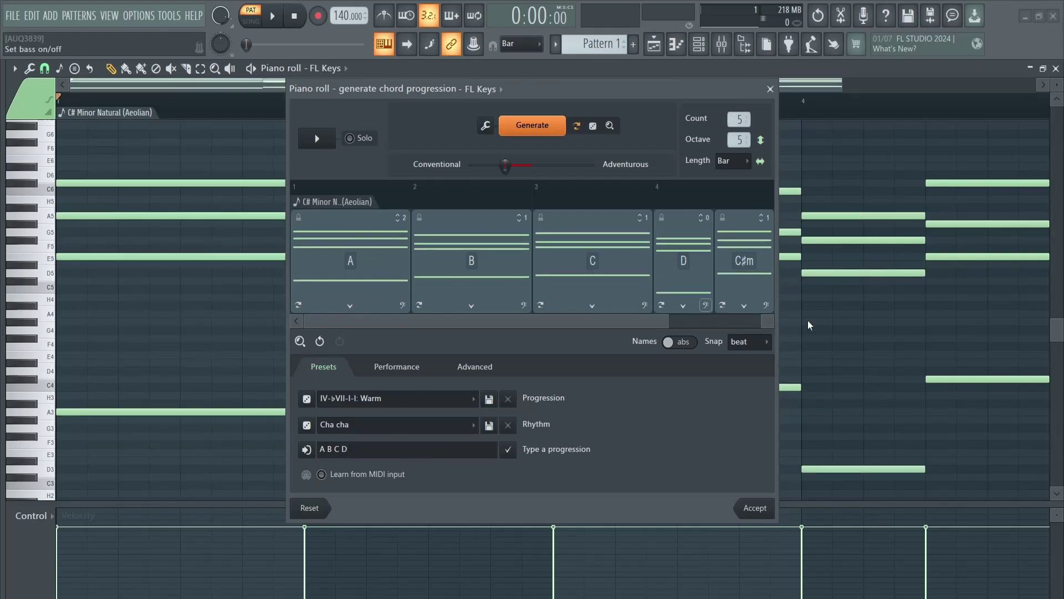
key(ctrl+a)
key(BackSpace)
Generate a new C#m, A, C#m, G#m, D#m progression and play it with the bass notes switched off.
click(541, 124)
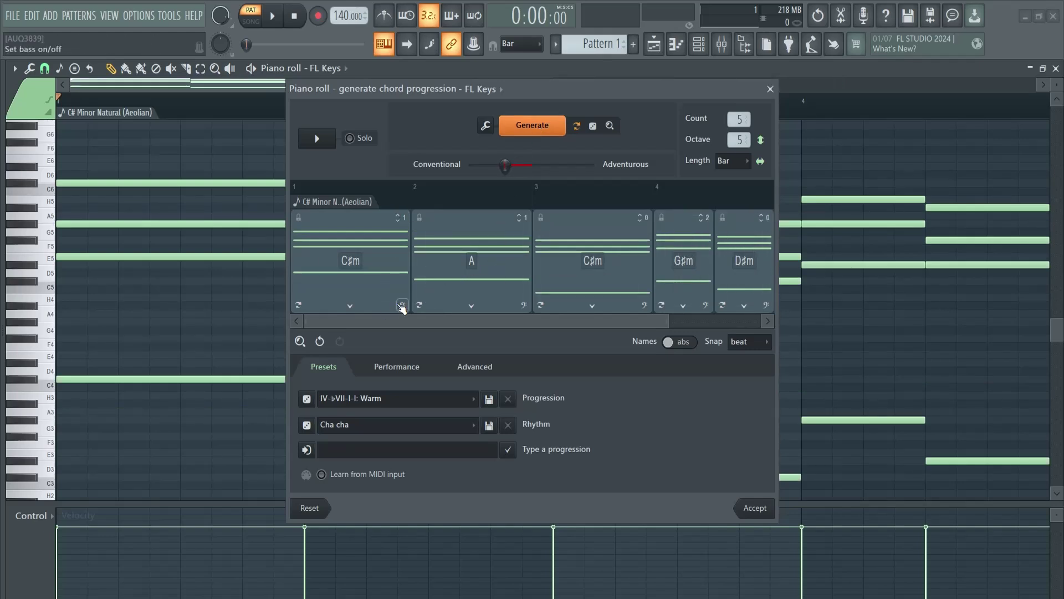
click(402, 305)
click(523, 306)
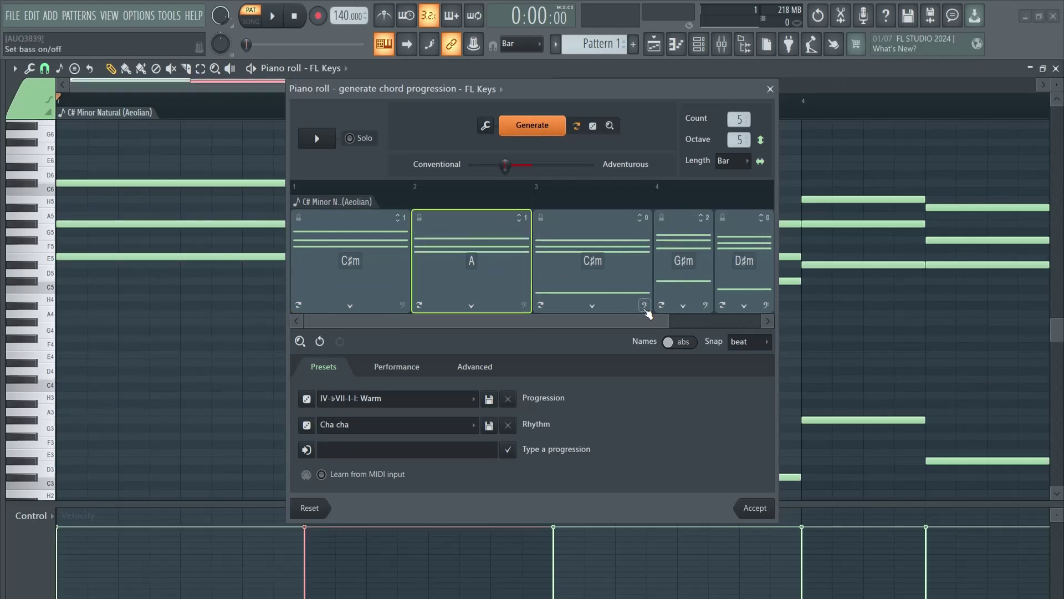
click(645, 305)
click(705, 304)
click(764, 305)
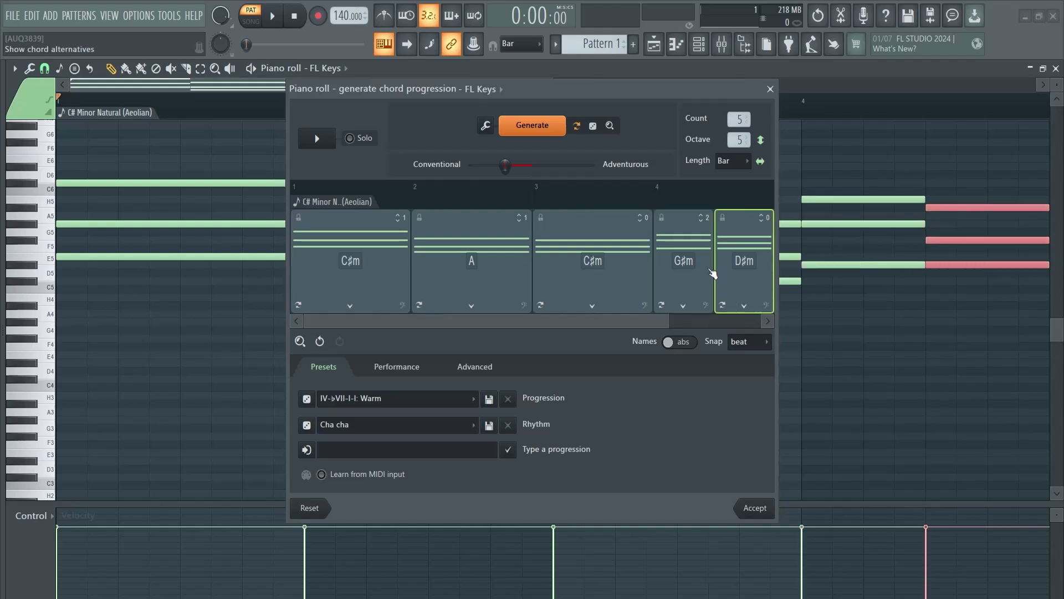
key(space)
key(space)
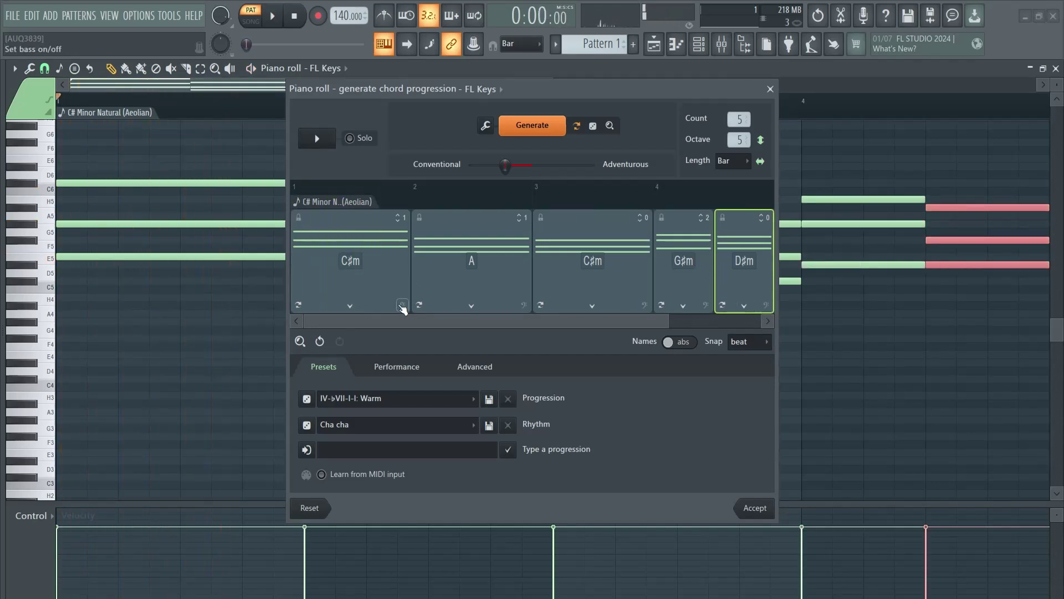
Turn the bass notes back on for the first C#m, A, G#m and D#m chords.
click(402, 305)
click(524, 305)
click(705, 305)
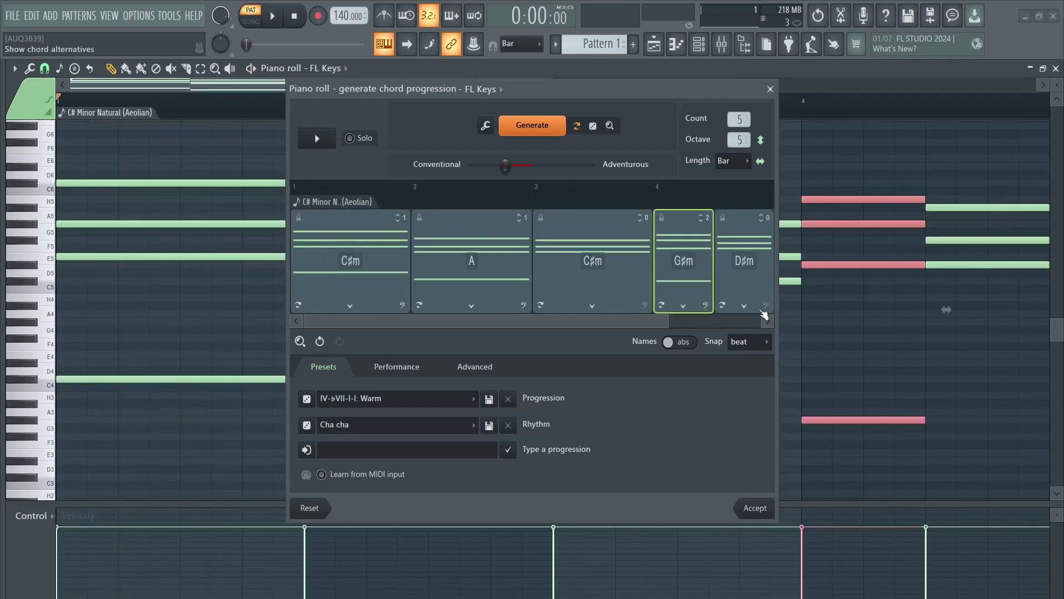
click(765, 304)
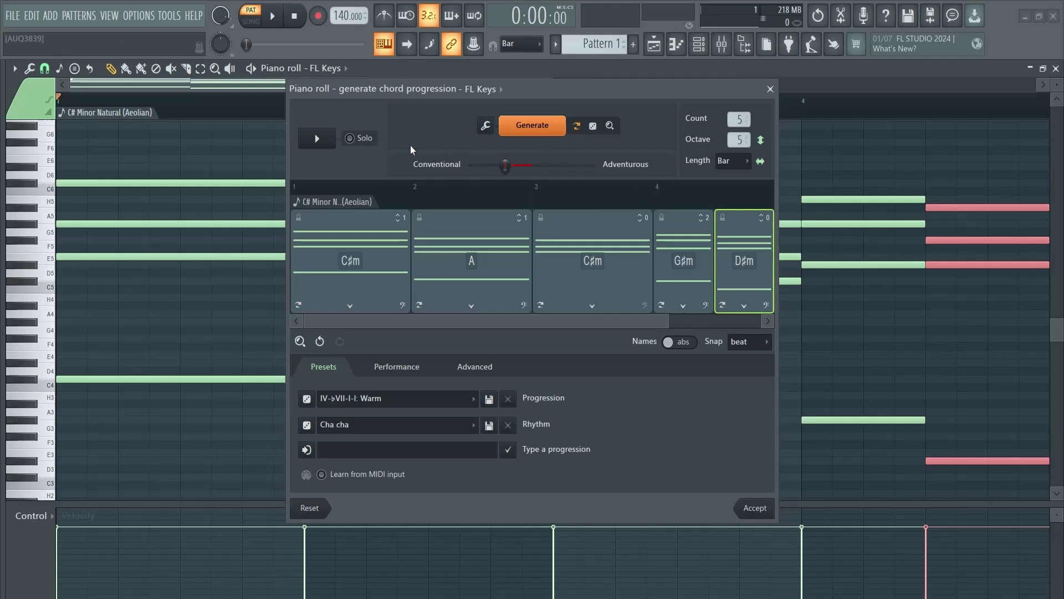
click(367, 267)
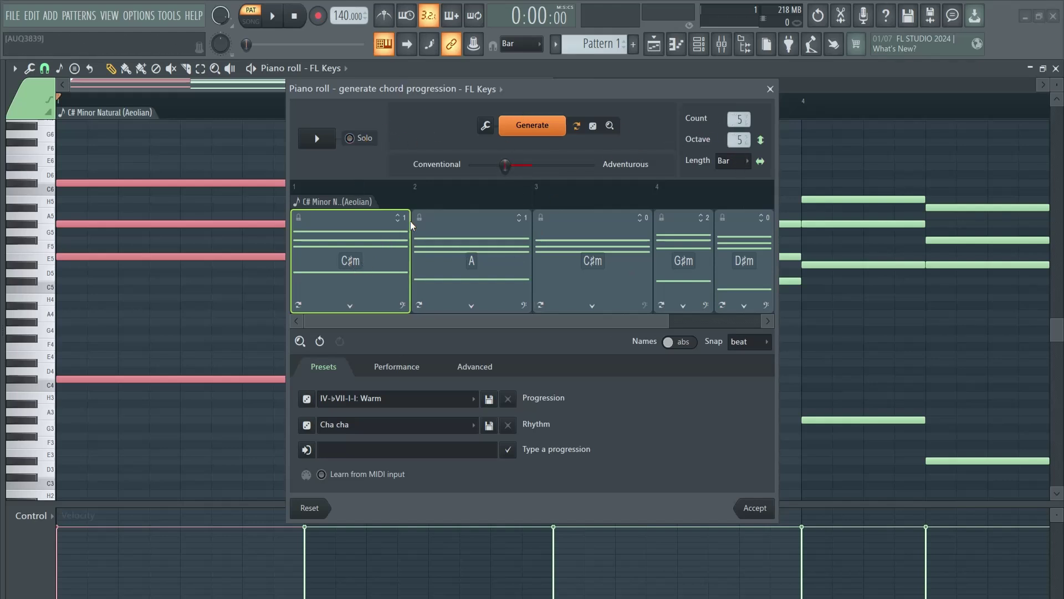
Accept the five chords into the piano roll, zoom out and play them back.
click(744, 502)
right_click(524, 354)
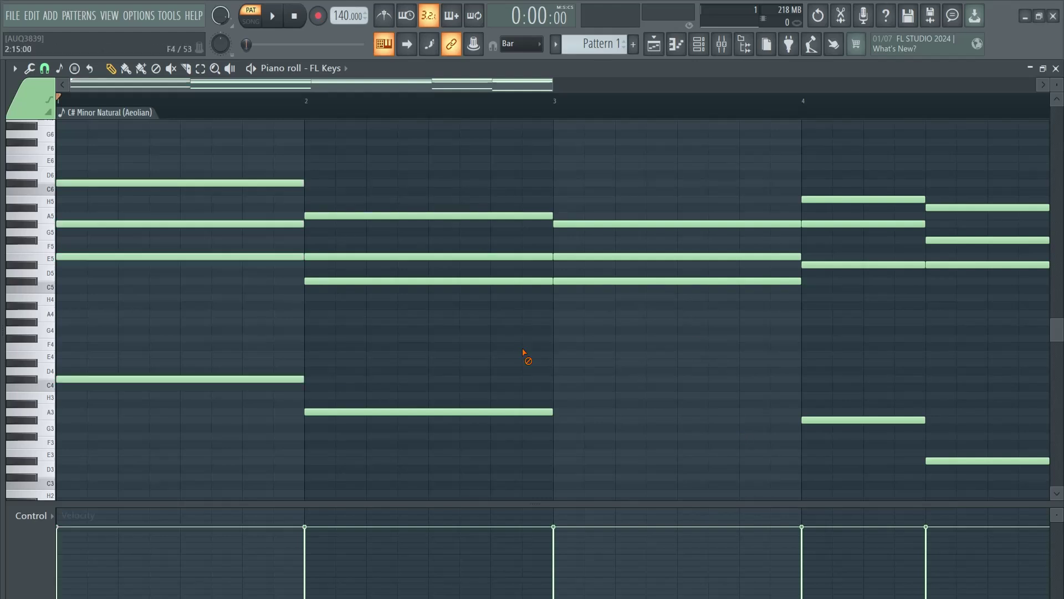
drag(550, 82, 621, 83)
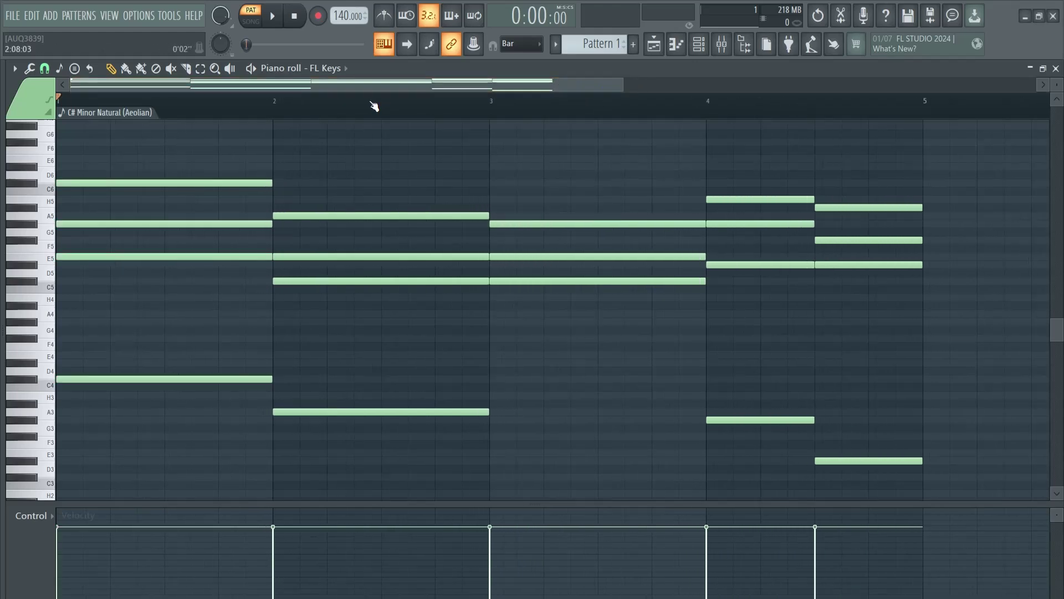
key(space)
key(space)
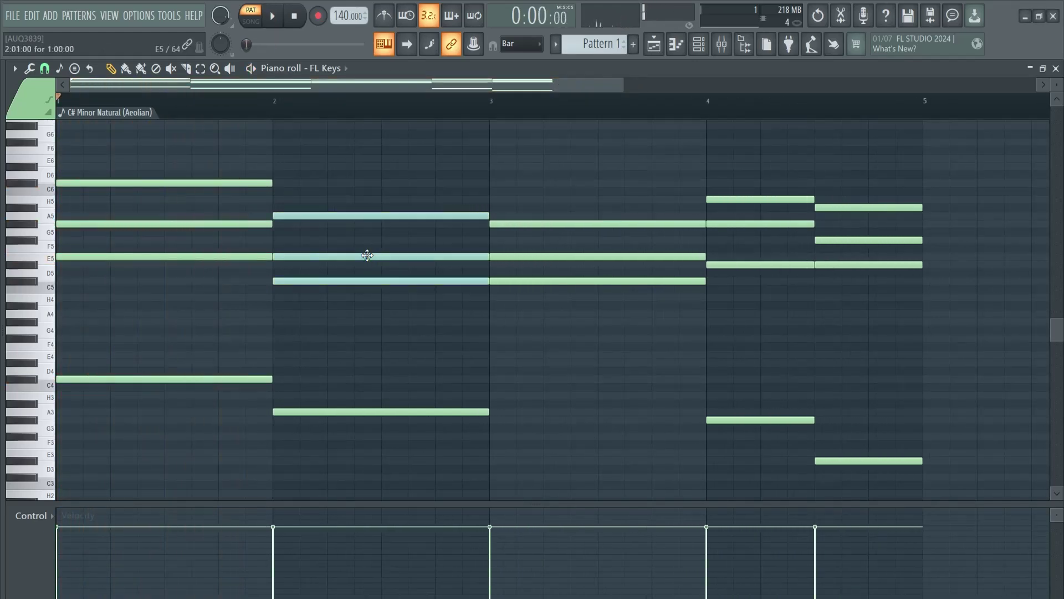
Test-move the bar-2 A3 note and chord, undo both moves, and select the upper notes in bars 1–4.
drag(375, 413, 373, 327)
key(ctrl+z)
mouse_move(393, 254)
mouse_down()
mouse_move(397, 180)
mouse_move(389, 238)
mouse_up()
key(ctrl+z)
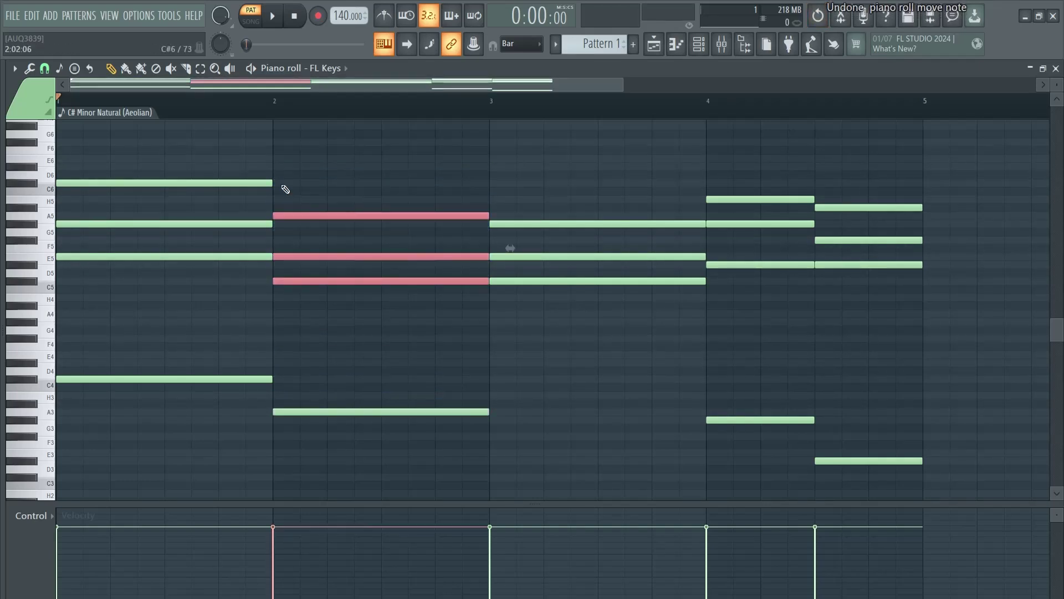
drag(124, 151, 835, 291)
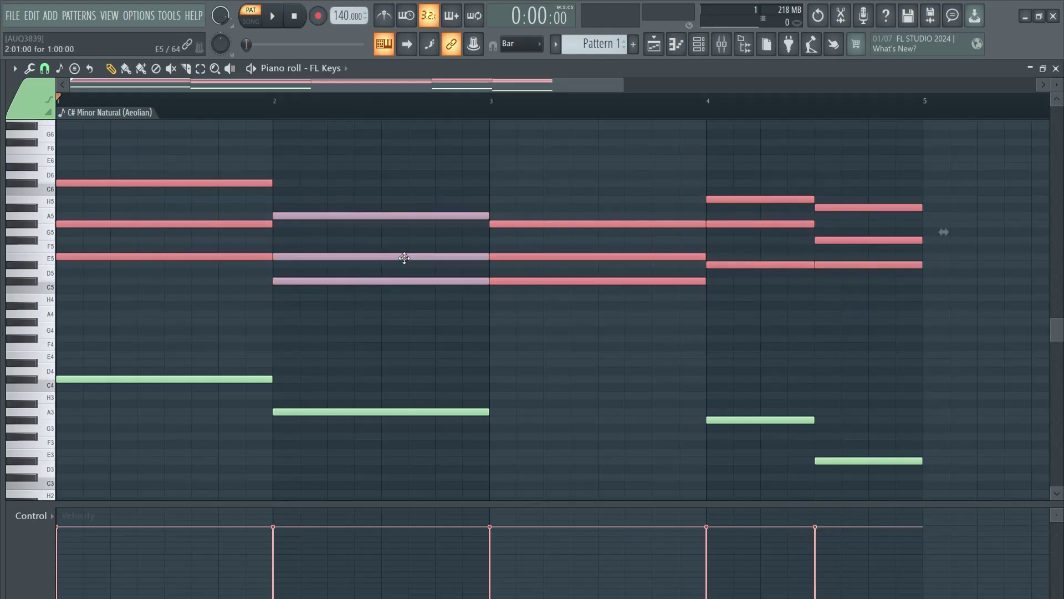
Raise the top notes G5, E5, E5, G5 and F#5 by one octave.
click(404, 257)
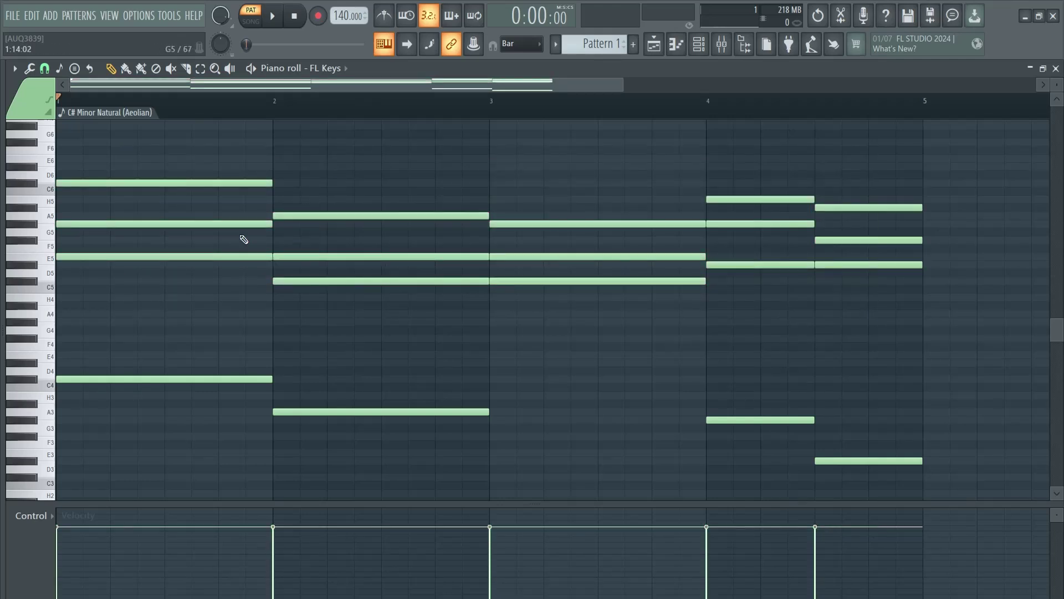
click(237, 224)
shift+click(352, 257)
shift+click(534, 255)
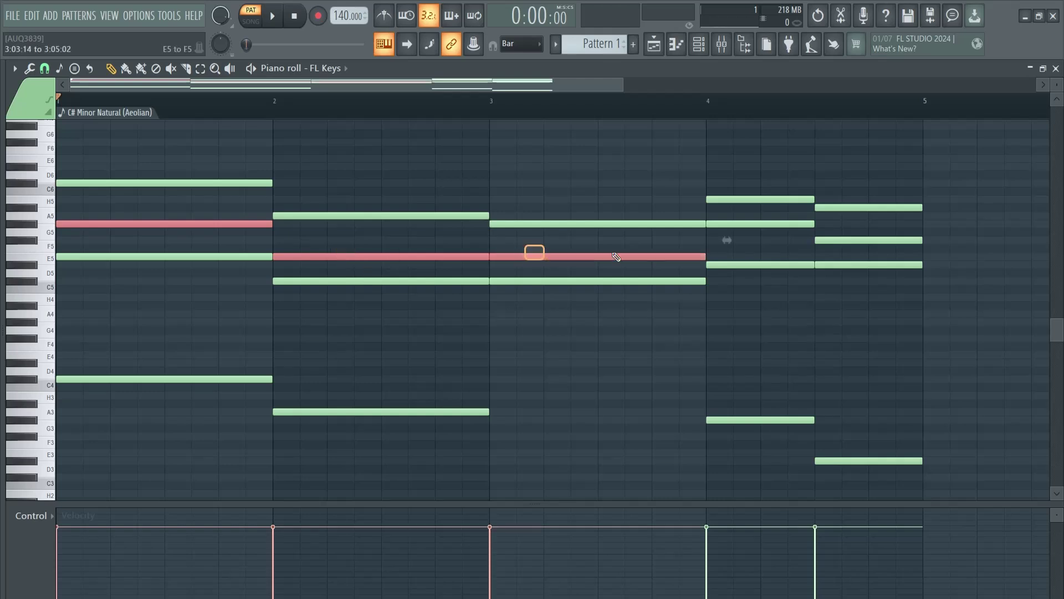
shift+click(749, 224)
shift+click(863, 241)
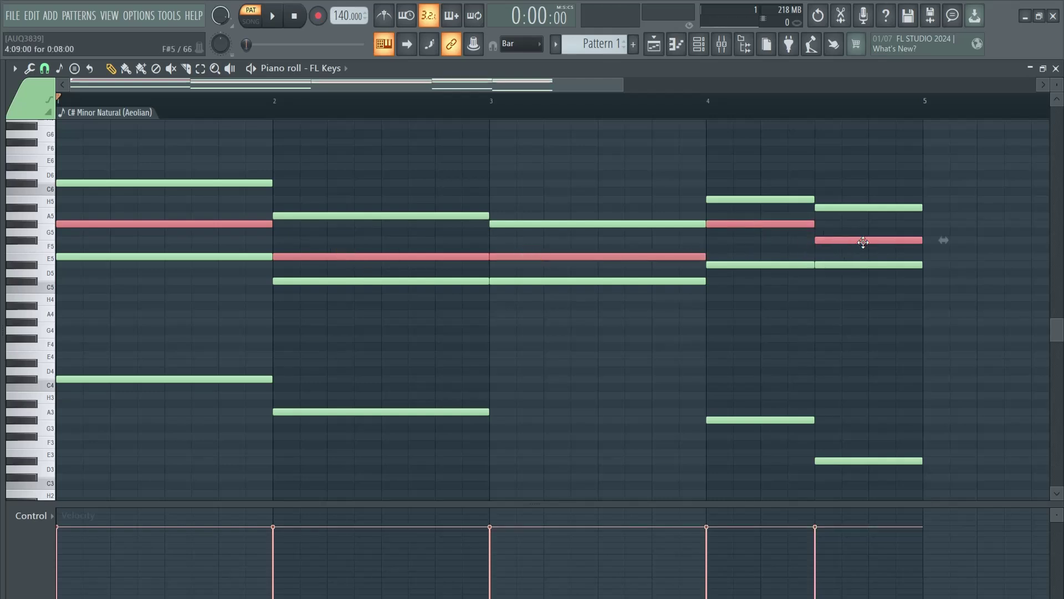
key(ctrl+Up)
Raise the four lowest bass notes an octave, then play back the re-voiced progression.
drag(172, 344, 843, 521)
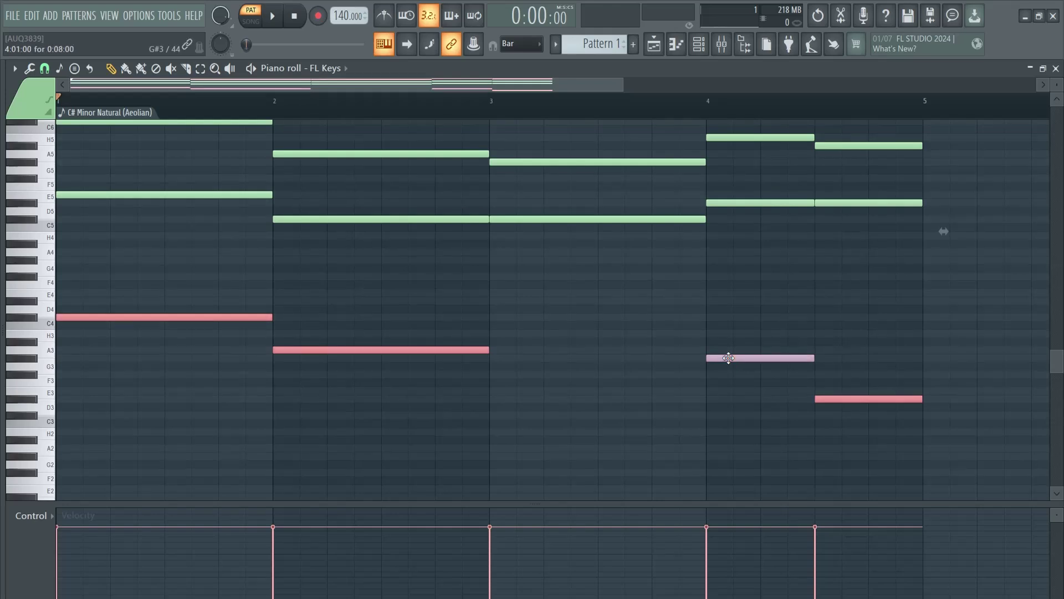
key(ctrl+Up)
key(ctrl+d)
key(space)
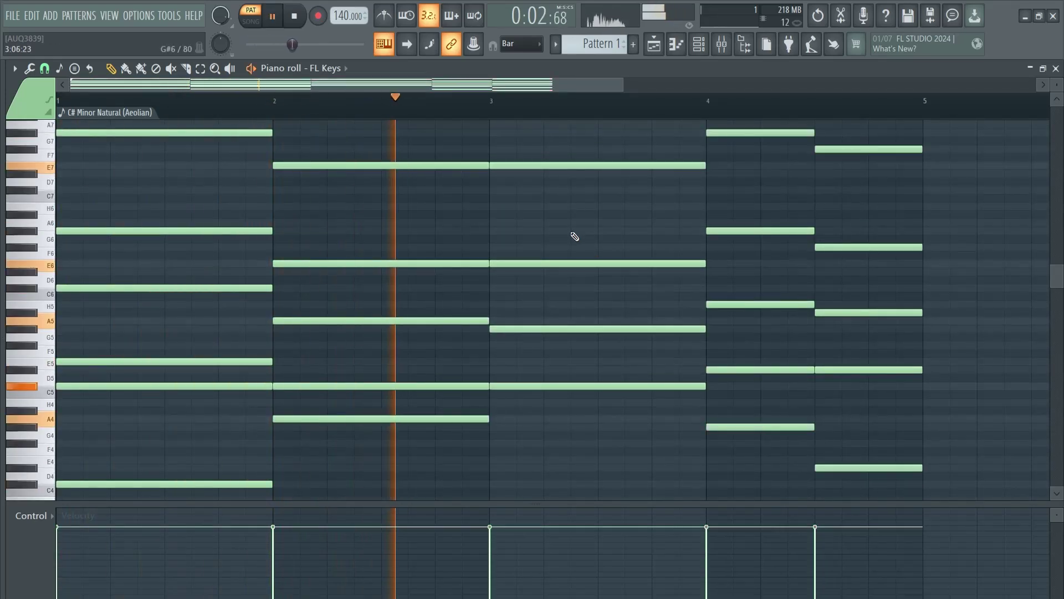
scroll(668, 234, down, 2)
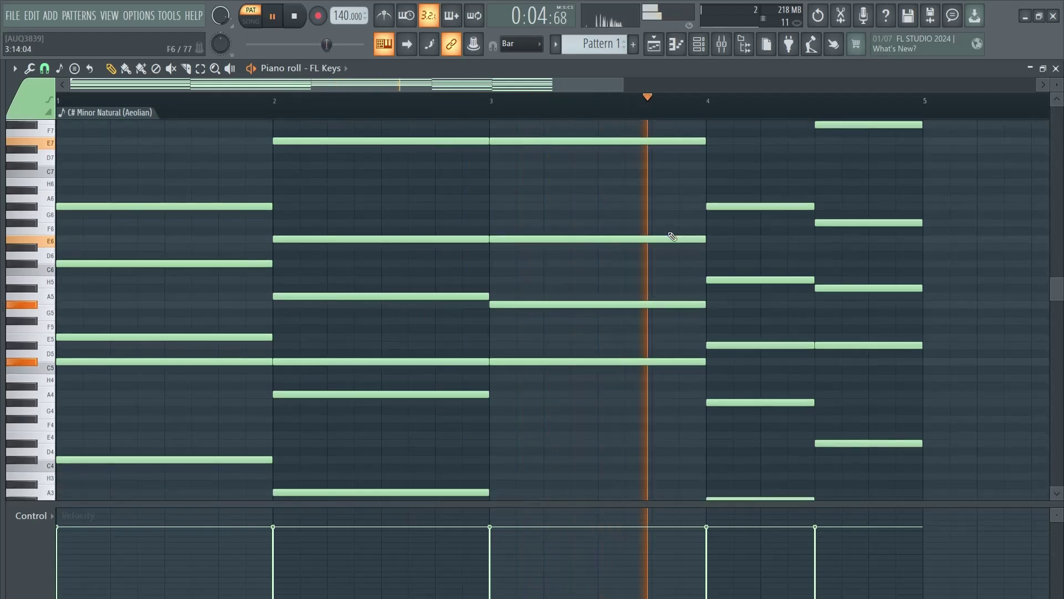
scroll(709, 252, up, 2)
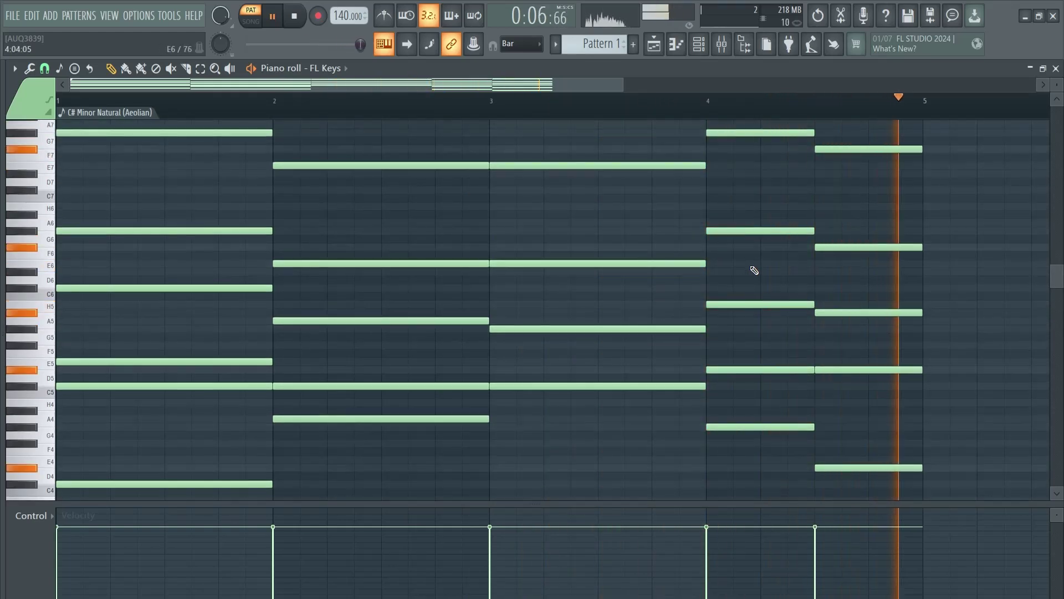
key(space)
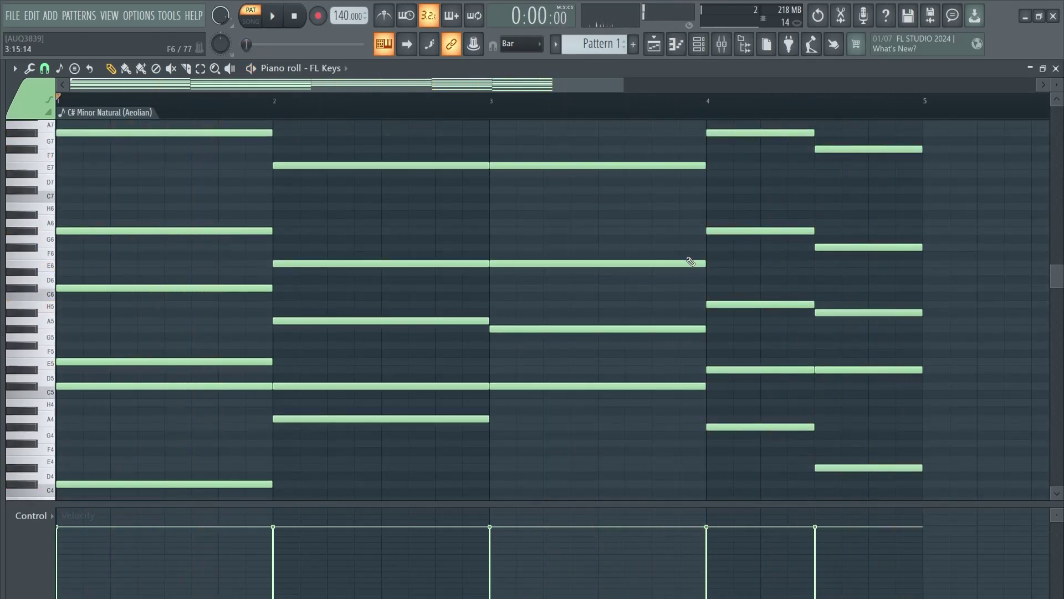